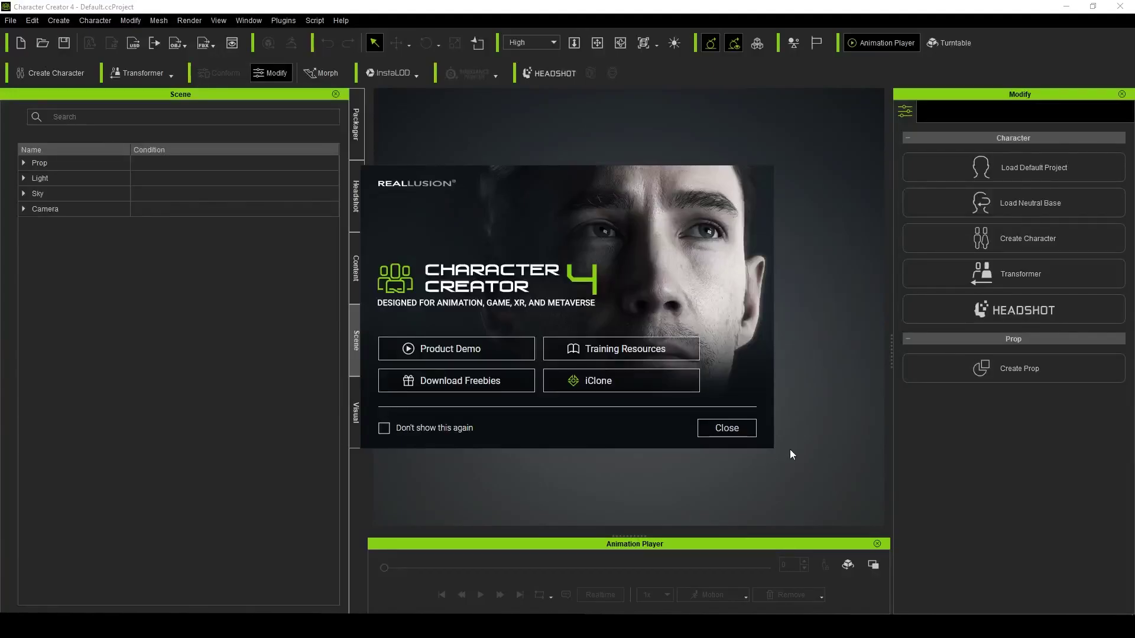
Close the Character Creator 4 splash dialog to reveal the Spartan_CC4 project.
{"action": "left_click", "coordinate": [727, 429]}
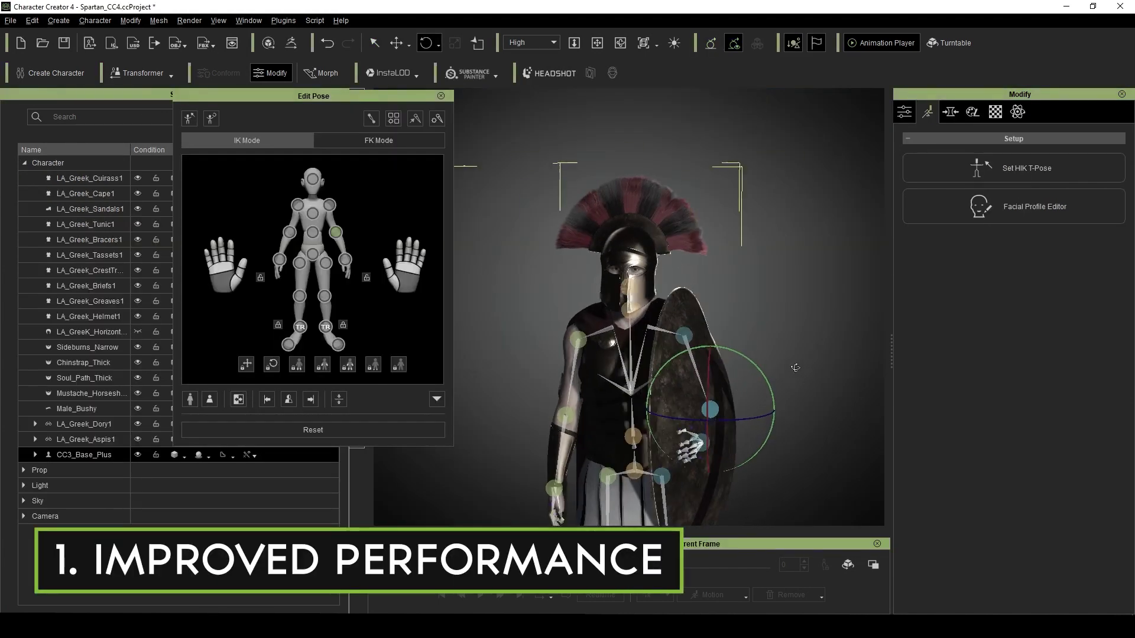
Close the Edit Pose window and zoom in to watch the armoured Spartan animate.
{"action": "left_click", "coordinate": [441, 95]}
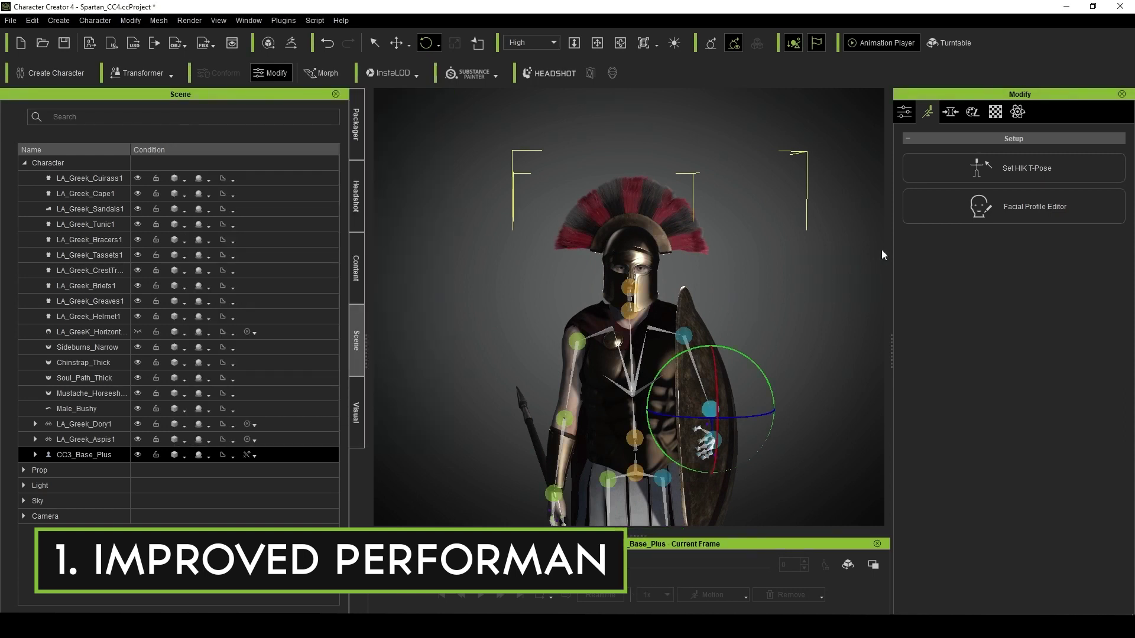
{"action": "scroll", "coordinate": [790, 309], "scroll_direction": "up", "scroll_amount": 5}
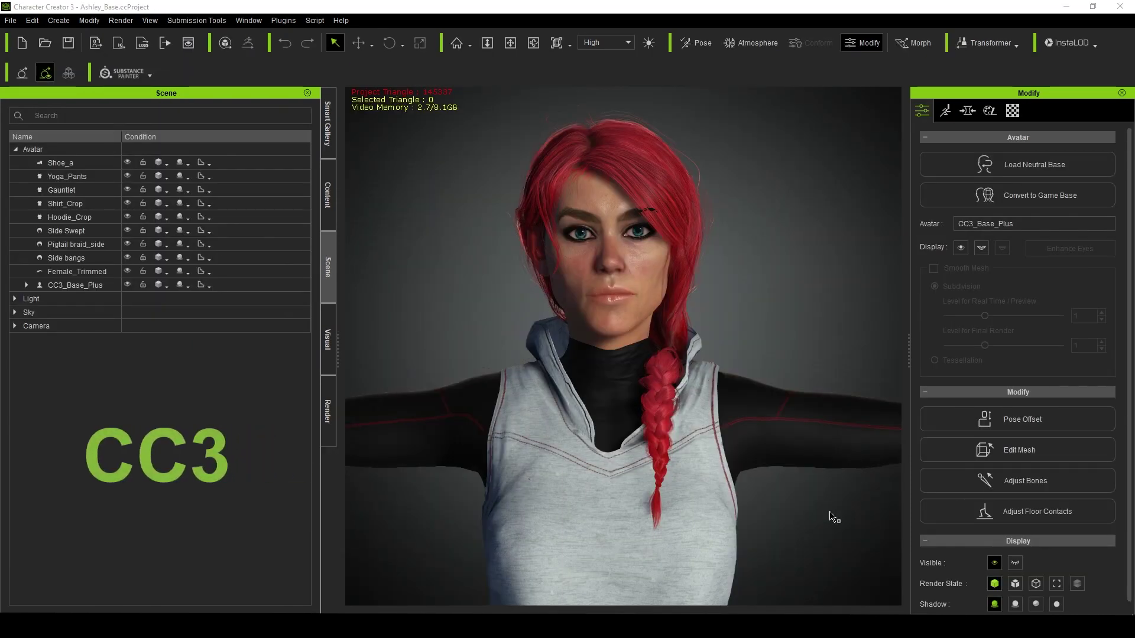
Select the CC3_Base_Plus character in the viewport to bring up her morph sliders.
{"action": "scroll", "coordinate": [833, 517], "scroll_direction": "down", "scroll_amount": 6}
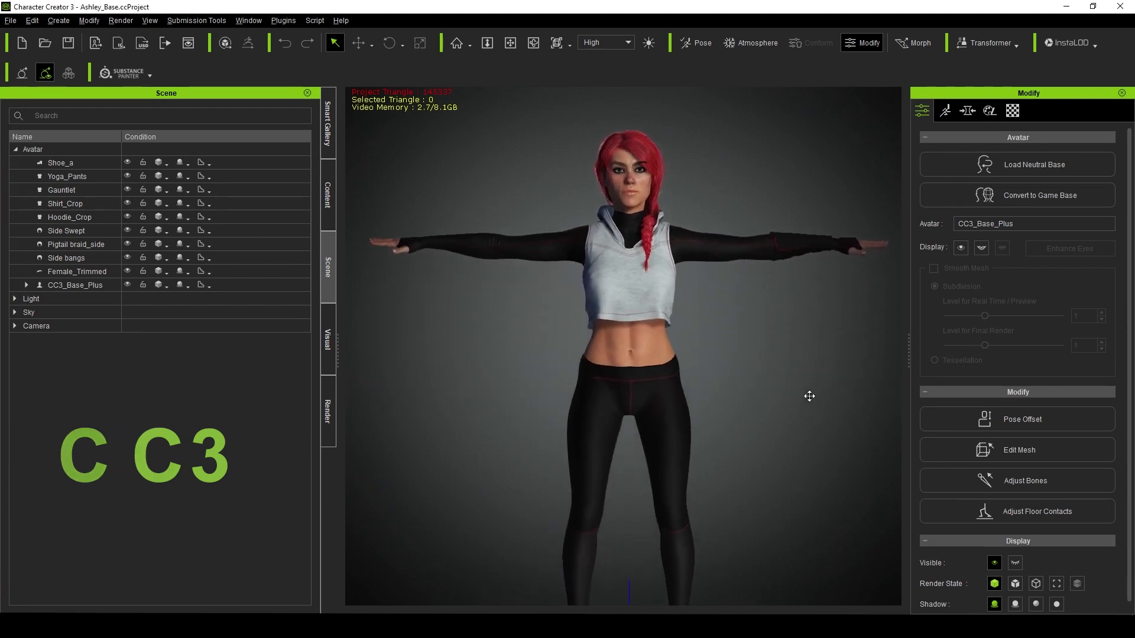
{"action": "scroll", "coordinate": [804, 408], "scroll_direction": "down", "scroll_amount": 4}
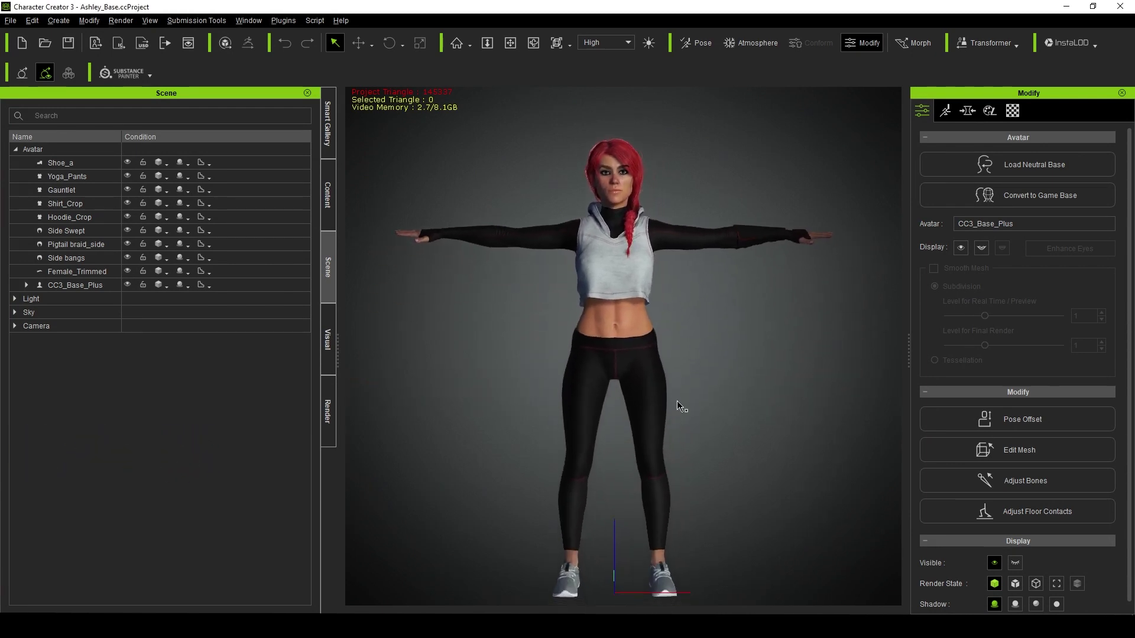
{"action": "left_click", "coordinate": [661, 412]}
{"action": "scroll", "coordinate": [661, 412], "scroll_direction": "down", "scroll_amount": 2}
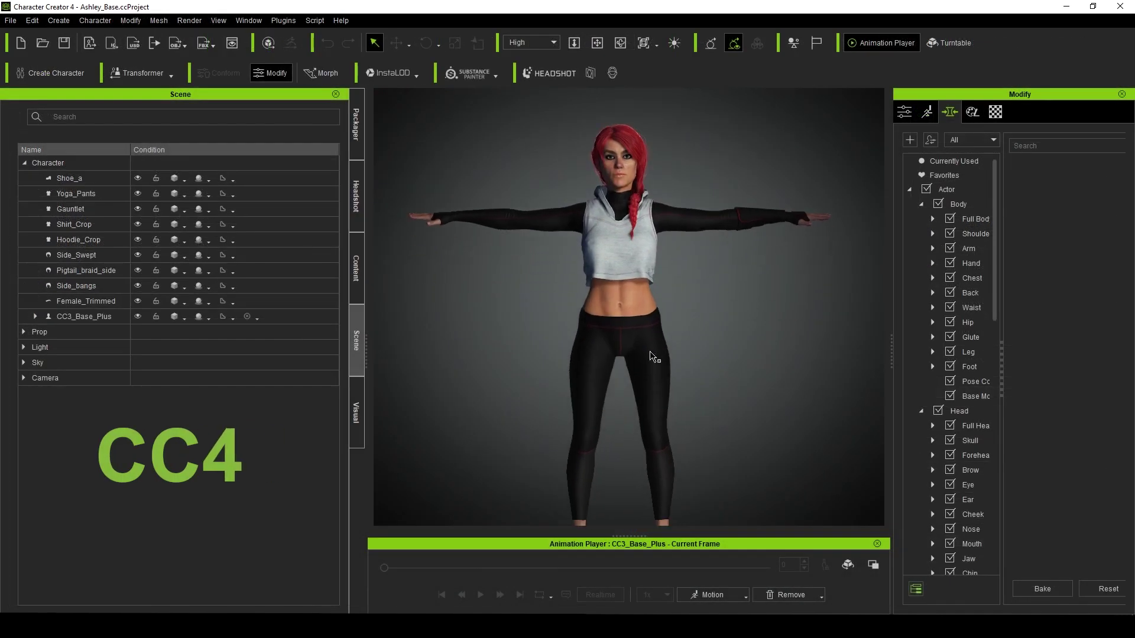
{"action": "left_click", "coordinate": [650, 356]}
{"action": "scroll", "coordinate": [677, 383], "scroll_direction": "down", "scroll_amount": 2}
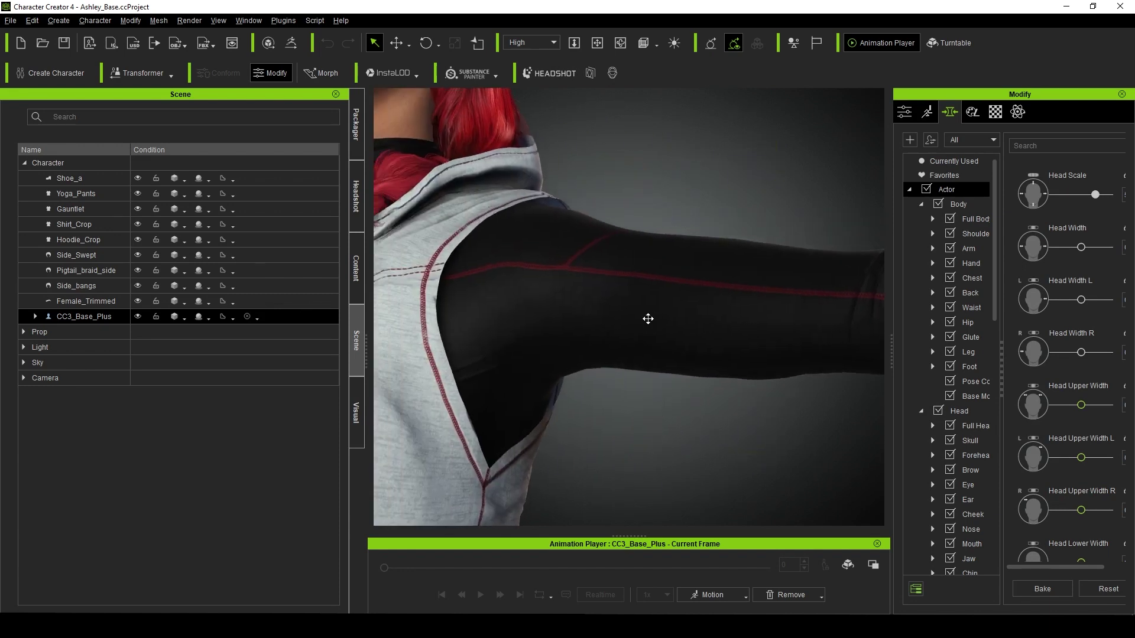
Zoom and orbit to inspect the hoodie neckline, braid, face and torso up close.
{"action": "middle_click_drag", "start_coordinate": [648, 319], "coordinate": [672, 354]}
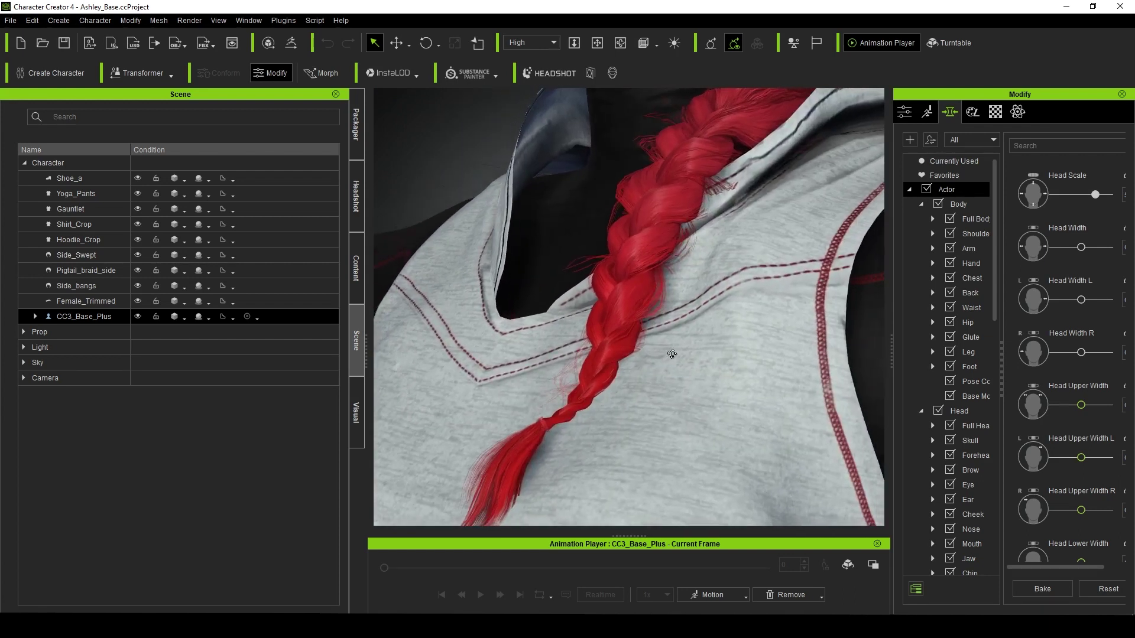
{"action": "scroll", "coordinate": [672, 354], "scroll_direction": "down", "scroll_amount": 10}
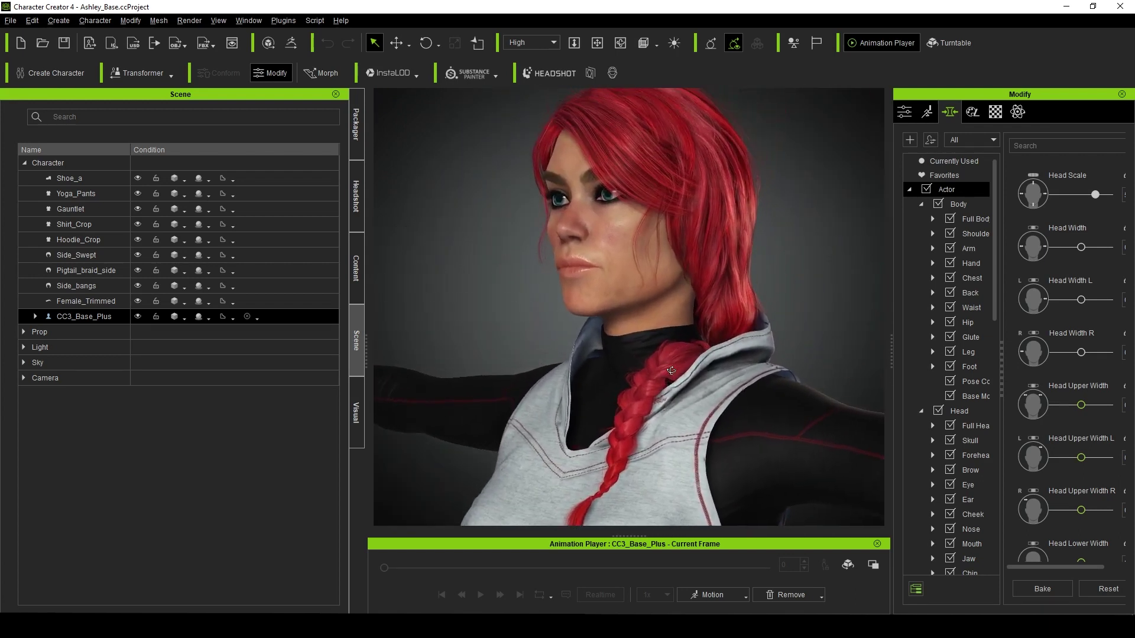
{"action": "middle_click_drag", "start_coordinate": [672, 371], "coordinate": [773, 330]}
{"action": "middle_click_drag", "start_coordinate": [755, 266], "coordinate": [728, 286]}
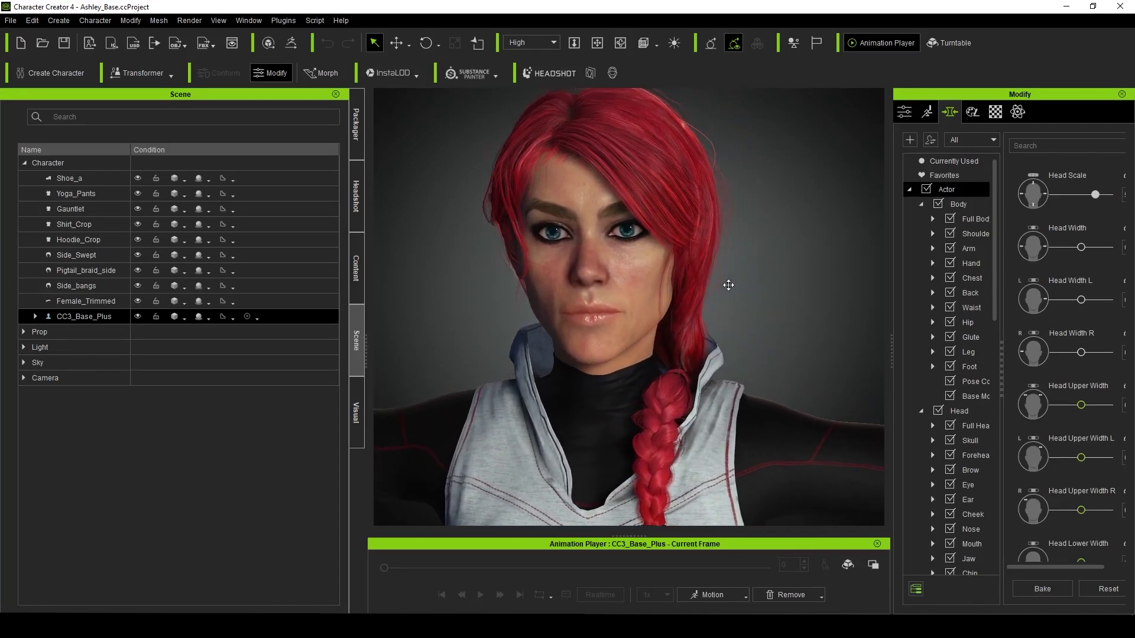
{"action": "scroll", "coordinate": [728, 285], "scroll_direction": "down", "scroll_amount": 5}
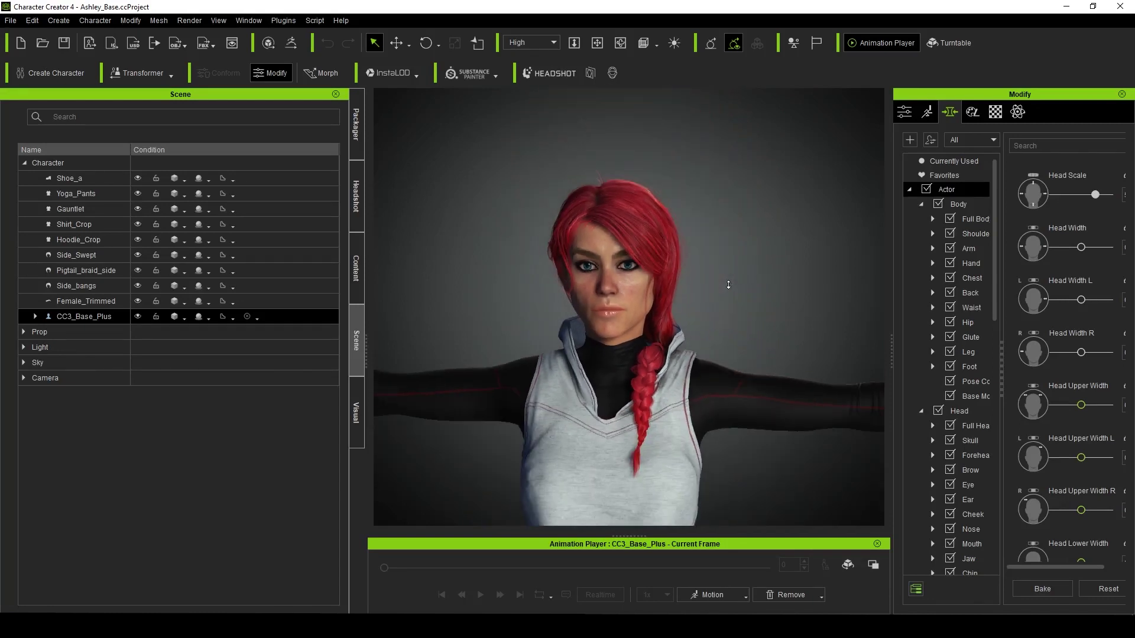
{"action": "middle_click_drag", "start_coordinate": [714, 315], "coordinate": [708, 188]}
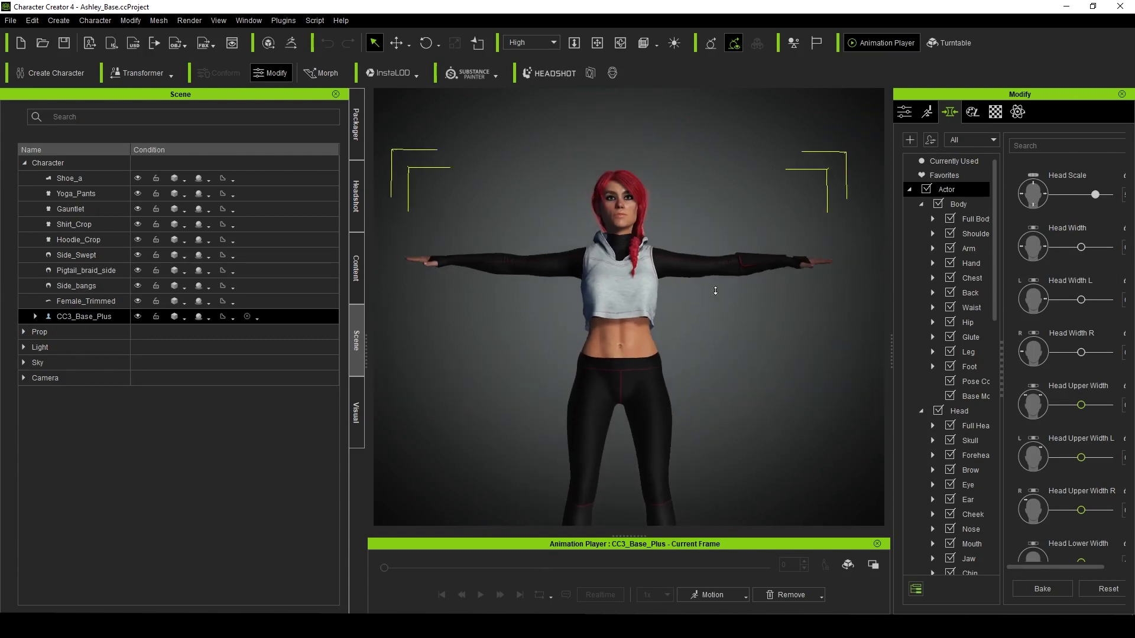
{"action": "middle_click_drag", "start_coordinate": [705, 334], "coordinate": [705, 296]}
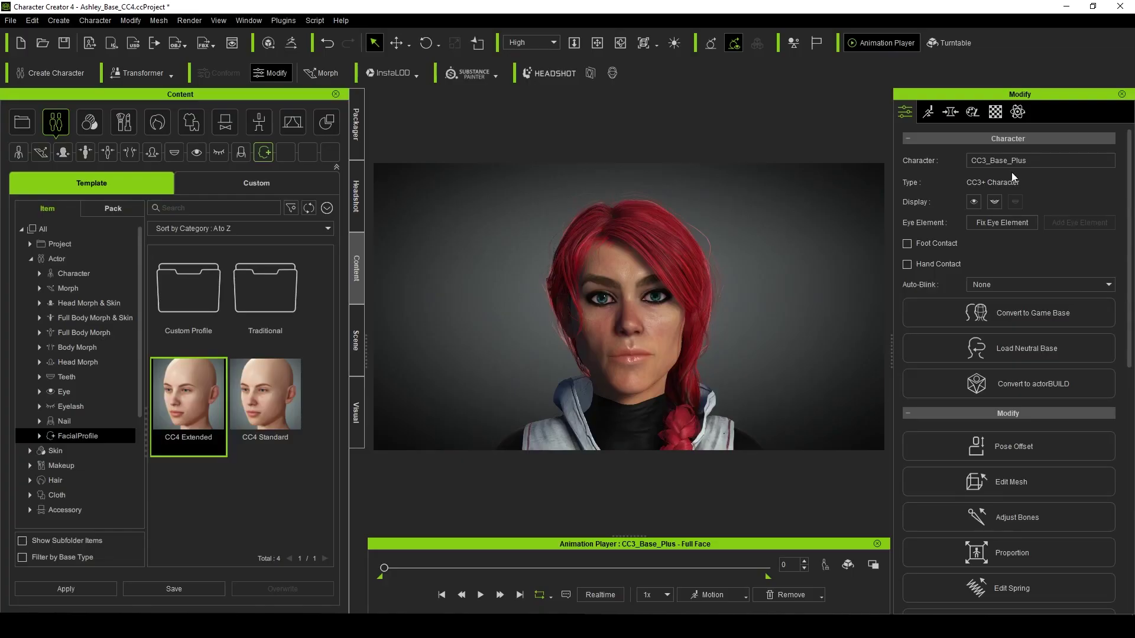
Open the facial profile editor with expression editing enabled and show the EyeBlink sliders.
{"action": "left_click", "coordinate": [926, 119]}
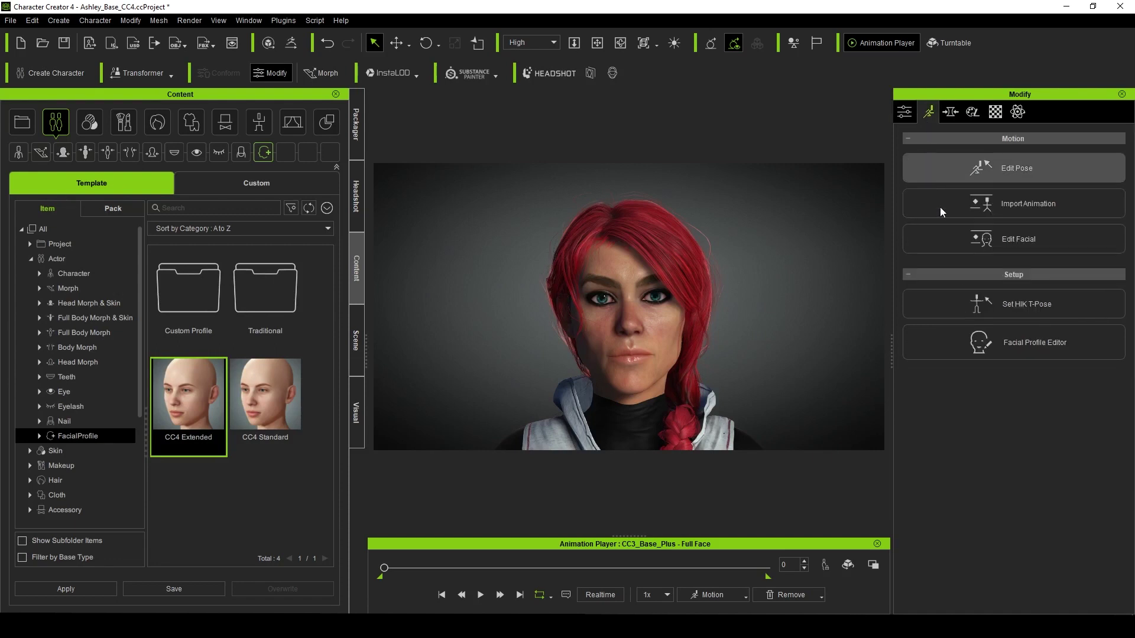
{"action": "left_click", "coordinate": [991, 348]}
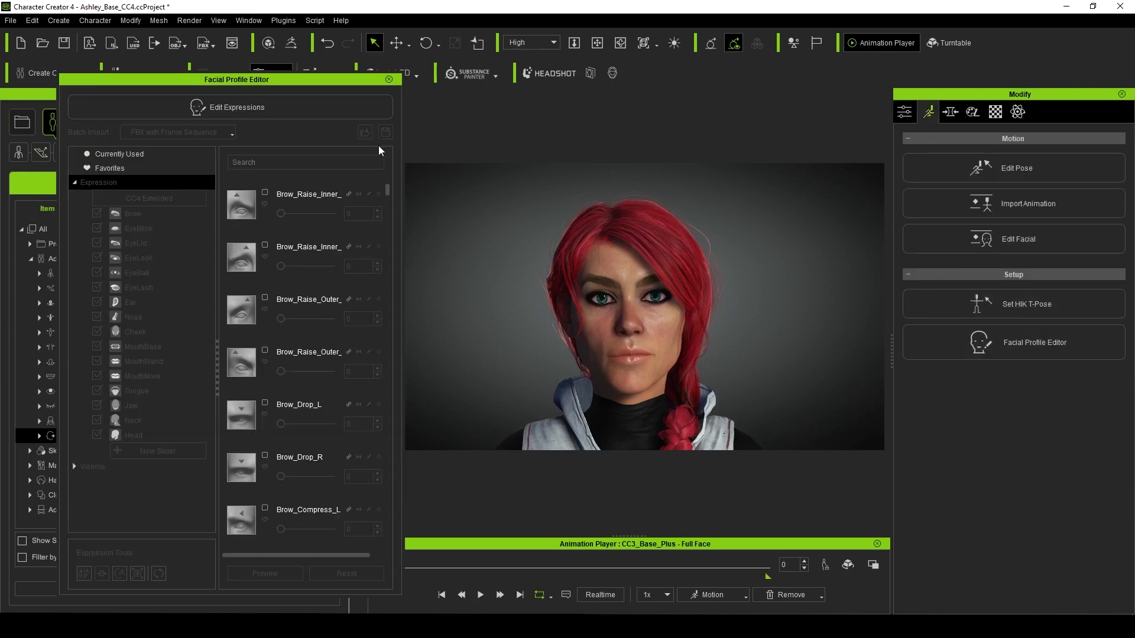
{"action": "left_click", "coordinate": [292, 106]}
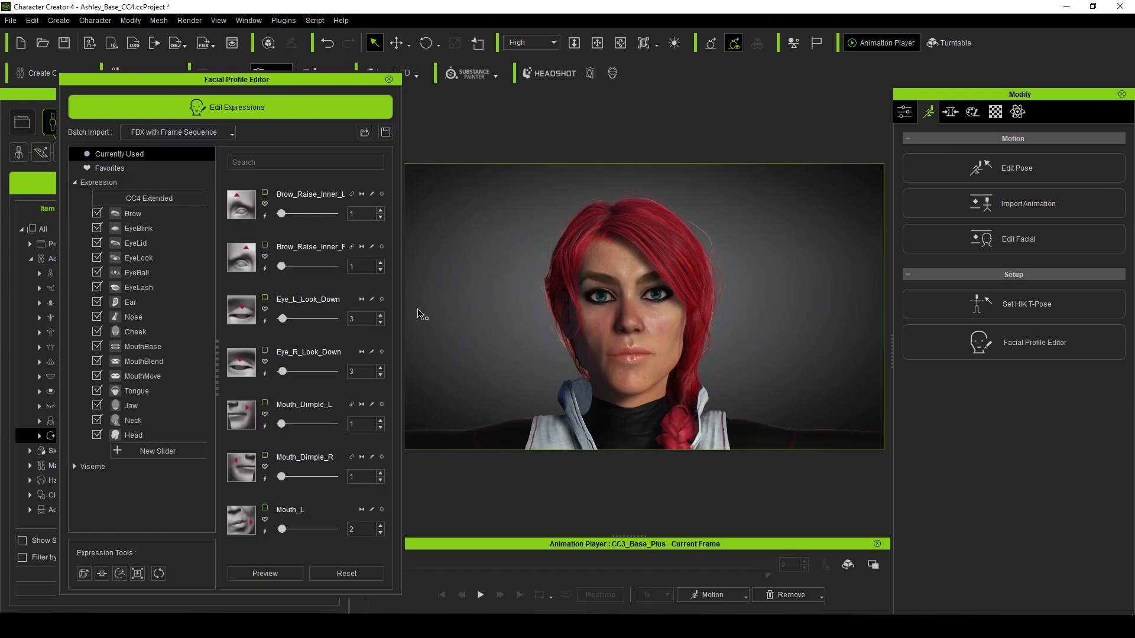
{"action": "left_click", "coordinate": [148, 229]}
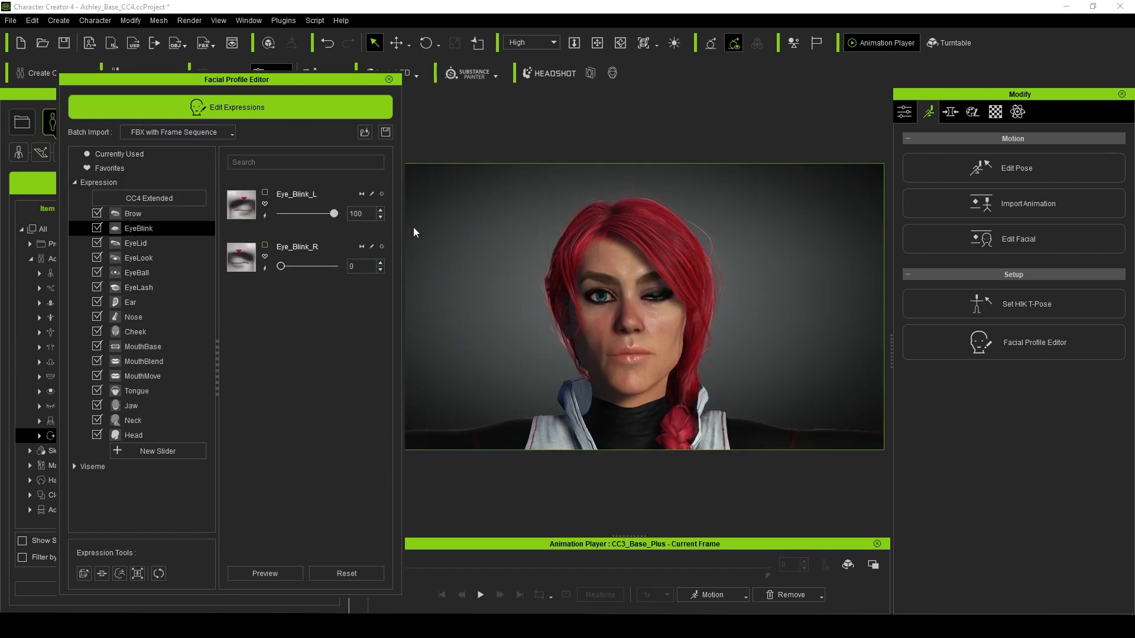
{"action": "scroll", "coordinate": [633, 279], "scroll_direction": "up", "scroll_amount": 5}
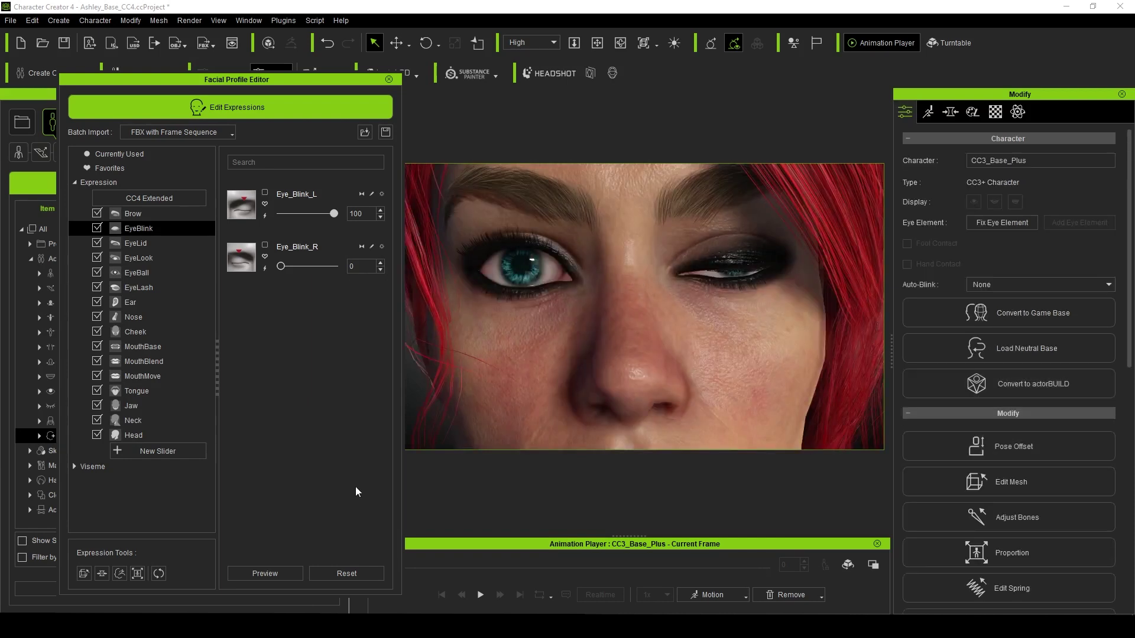
Expand the eye expressions in the morph tree to reveal the eye Tweaks sliders.
{"action": "left_click", "coordinate": [107, 574]}
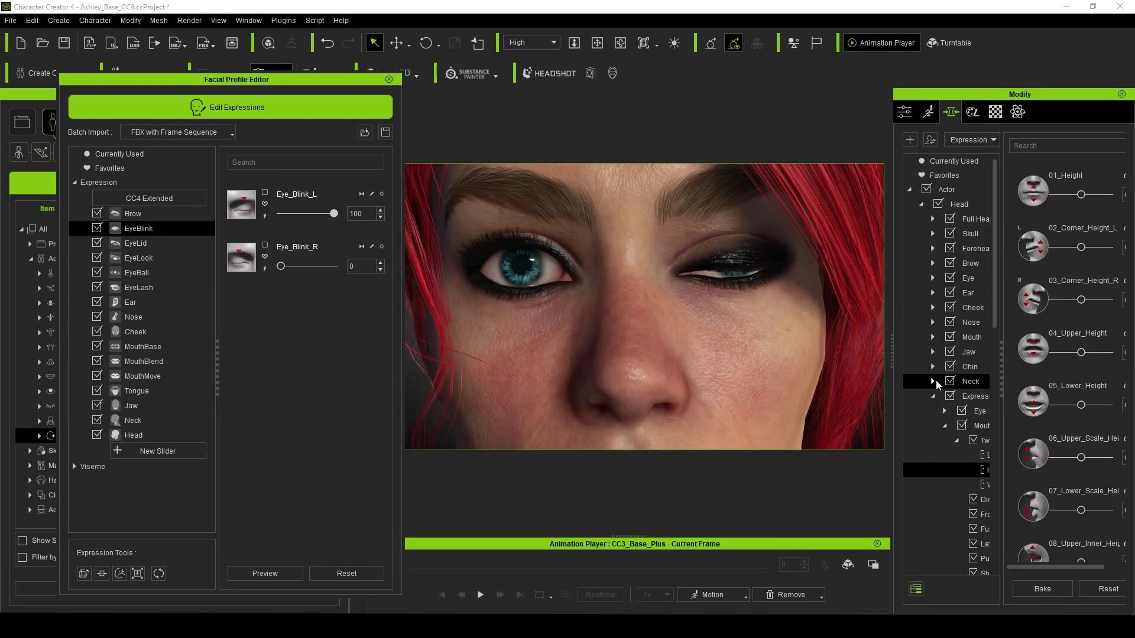
{"action": "left_click", "coordinate": [830, 411]}
{"action": "left_click", "coordinate": [882, 426]}
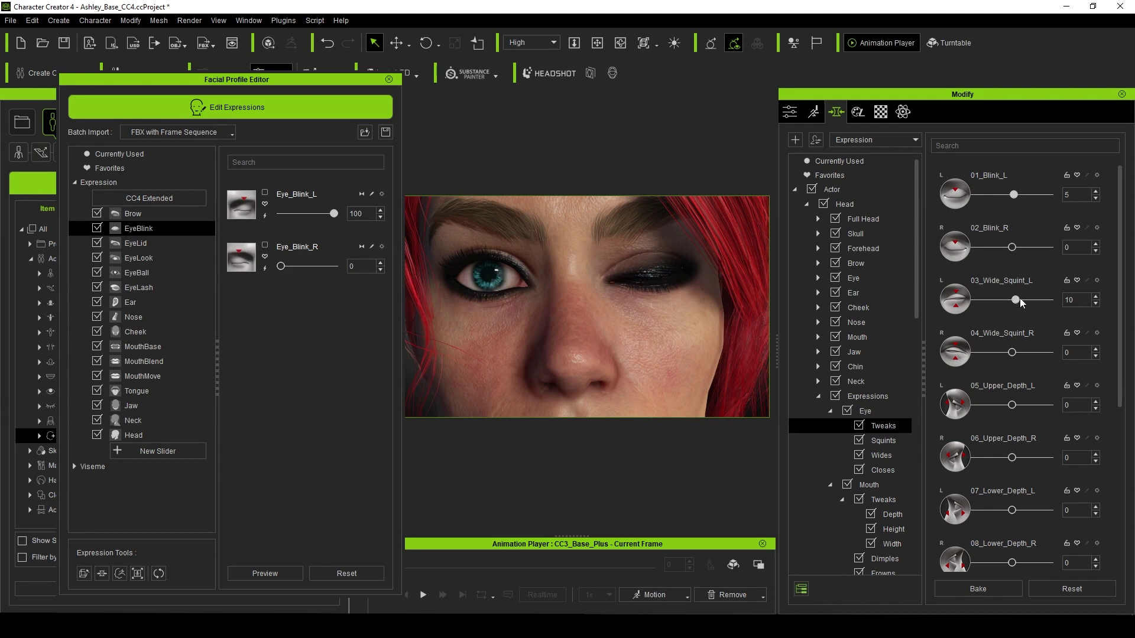
{"action": "scroll", "coordinate": [1126, 530], "scroll_direction": "down", "scroll_amount": 5}
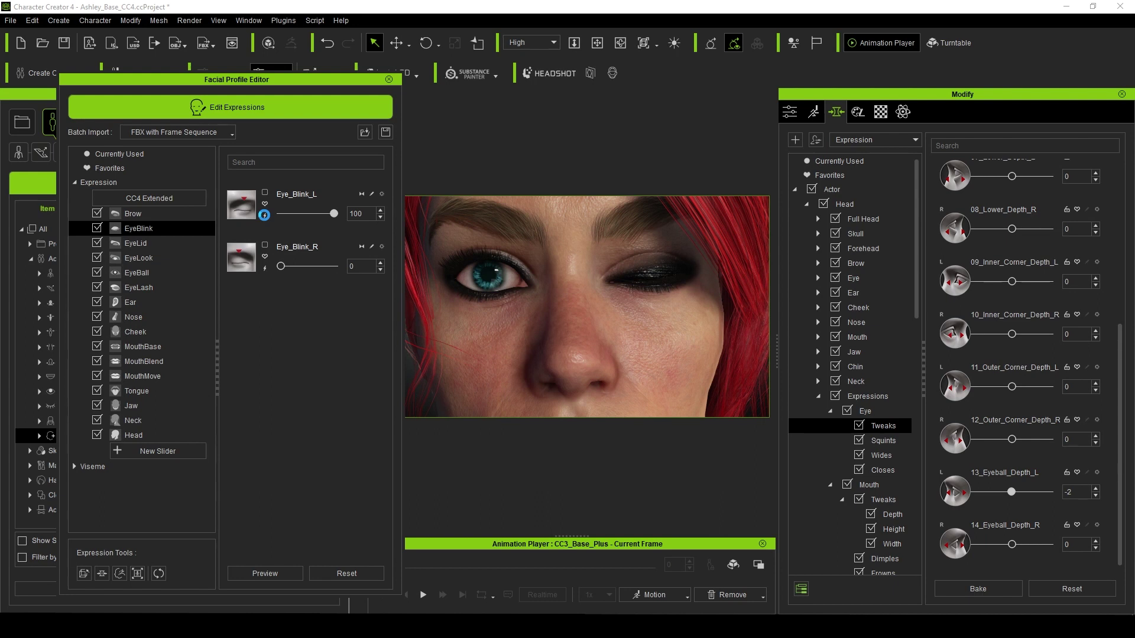
Zero the eye tweaks, mirror the left blink to the right eye, then reopen the right eye and nearly close the left.
{"action": "left_click", "coordinate": [264, 215]}
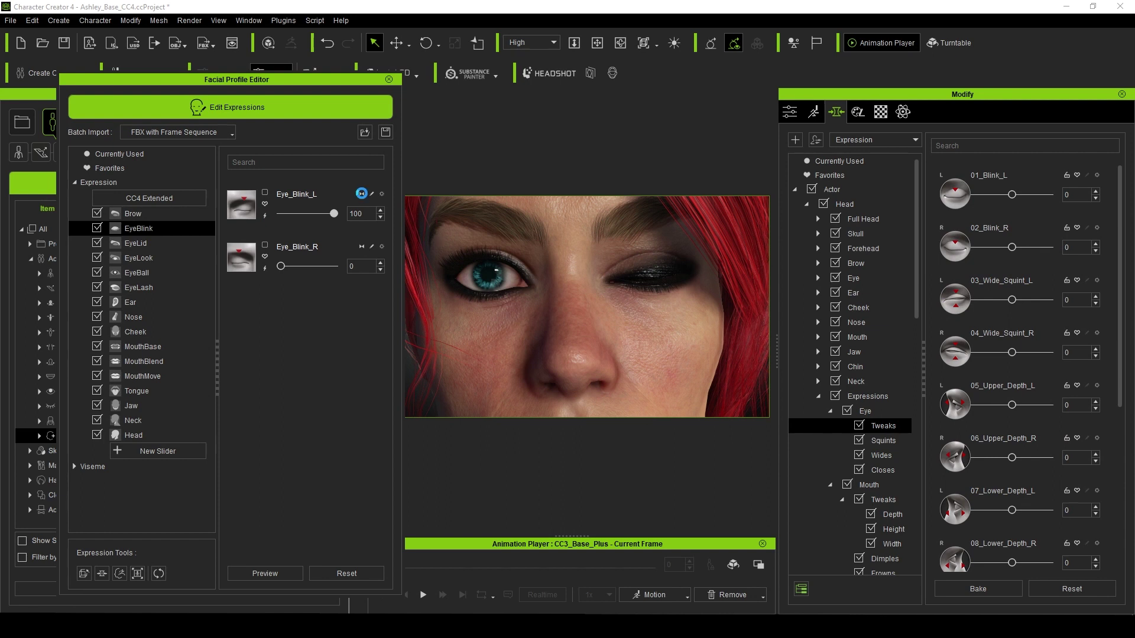
{"action": "left_click", "coordinate": [361, 194]}
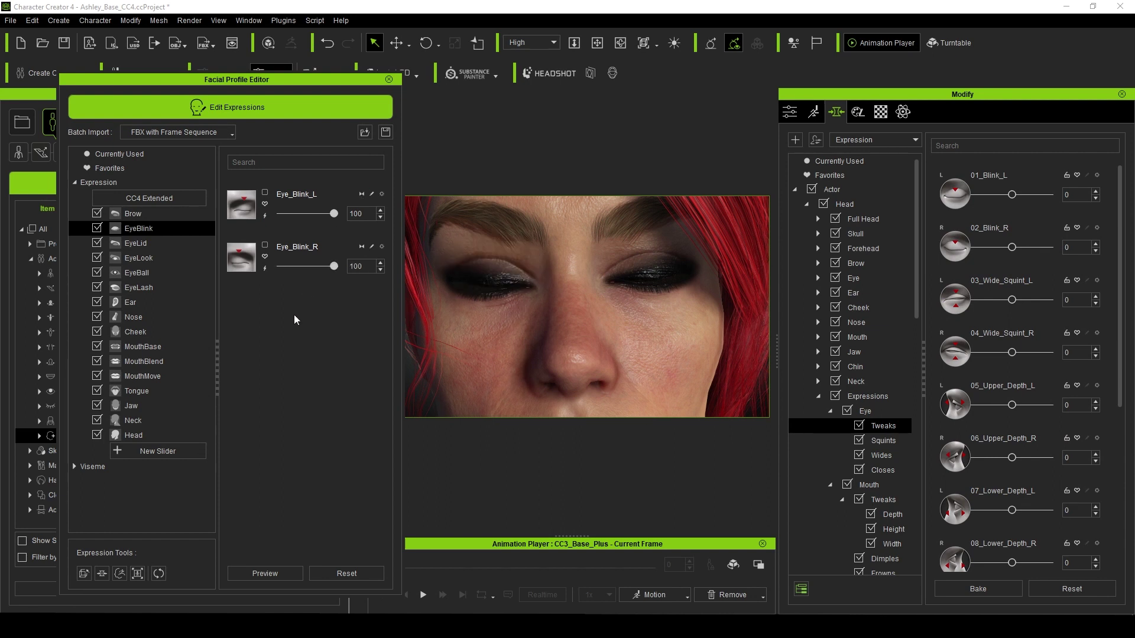
{"action": "left_click_drag", "start_coordinate": [281, 266], "coordinate": [175, 253]}
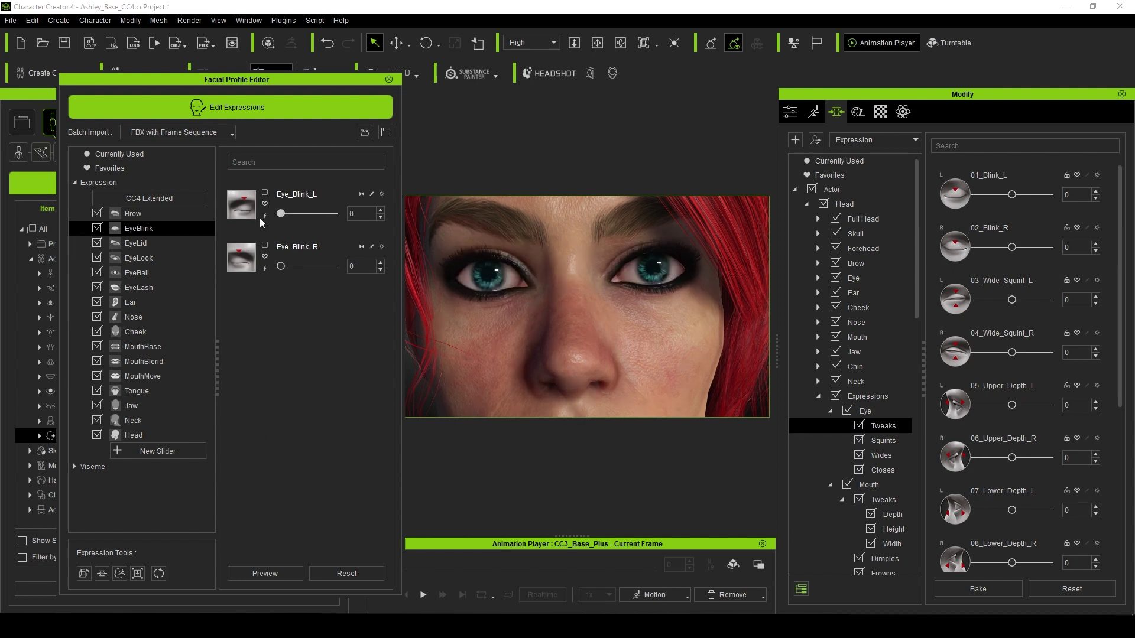
{"action": "mouse_move", "coordinate": [281, 213]}
{"action": "left_mouse_down"}
{"action": "mouse_move", "coordinate": [384, 222]}
{"action": "mouse_move", "coordinate": [278, 225]}
{"action": "left_mouse_up"}
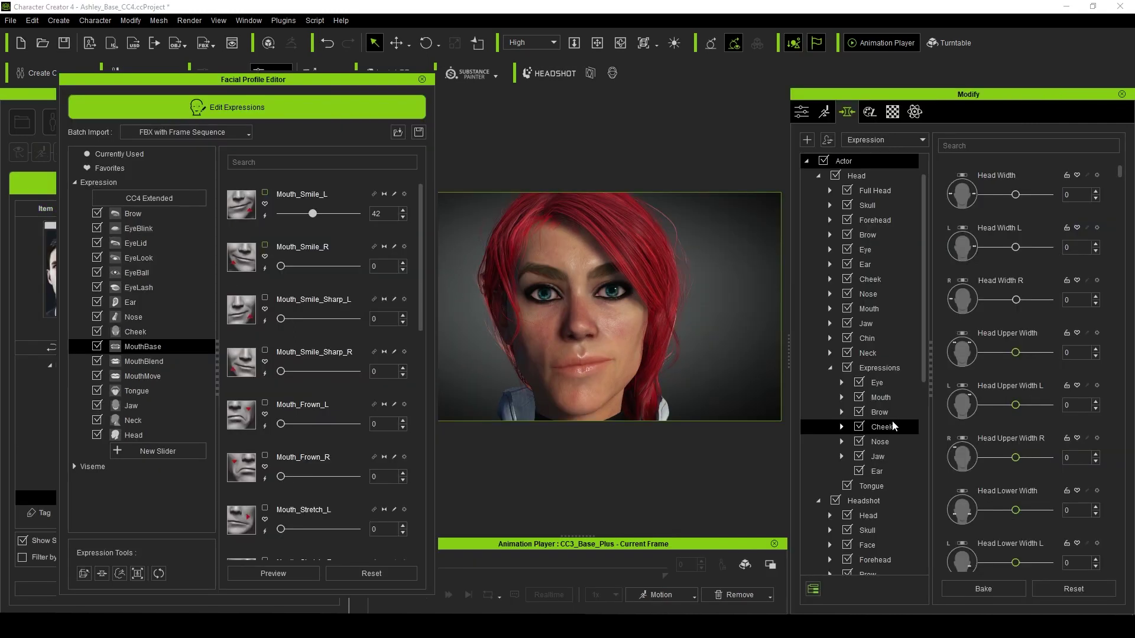
Adjust the cheek expression sliders and apply the Blade_WrapAround_M sword motion to the character.
{"action": "left_click", "coordinate": [891, 428]}
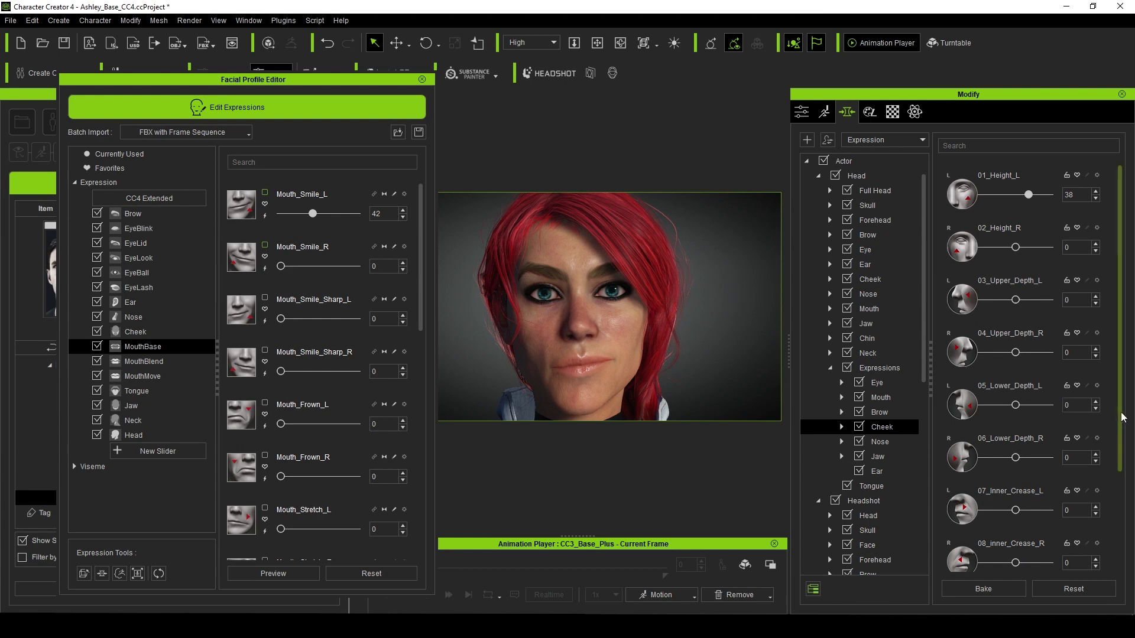
{"action": "left_click_drag", "start_coordinate": [1123, 417], "coordinate": [1122, 479]}
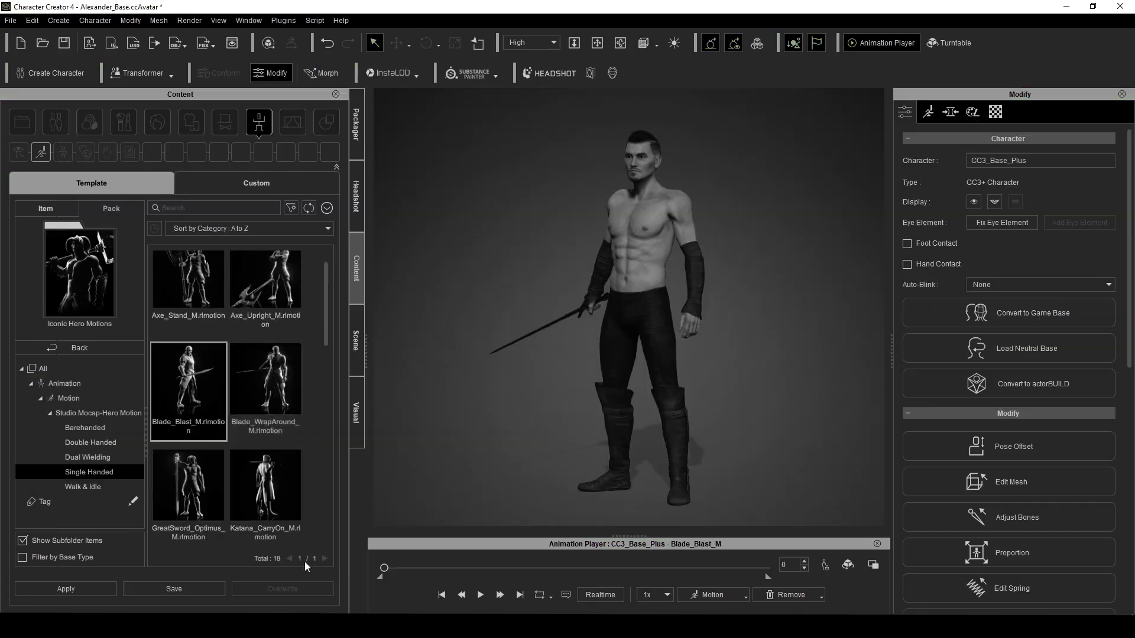
{"action": "left_click_drag", "start_coordinate": [266, 390], "coordinate": [633, 282]}
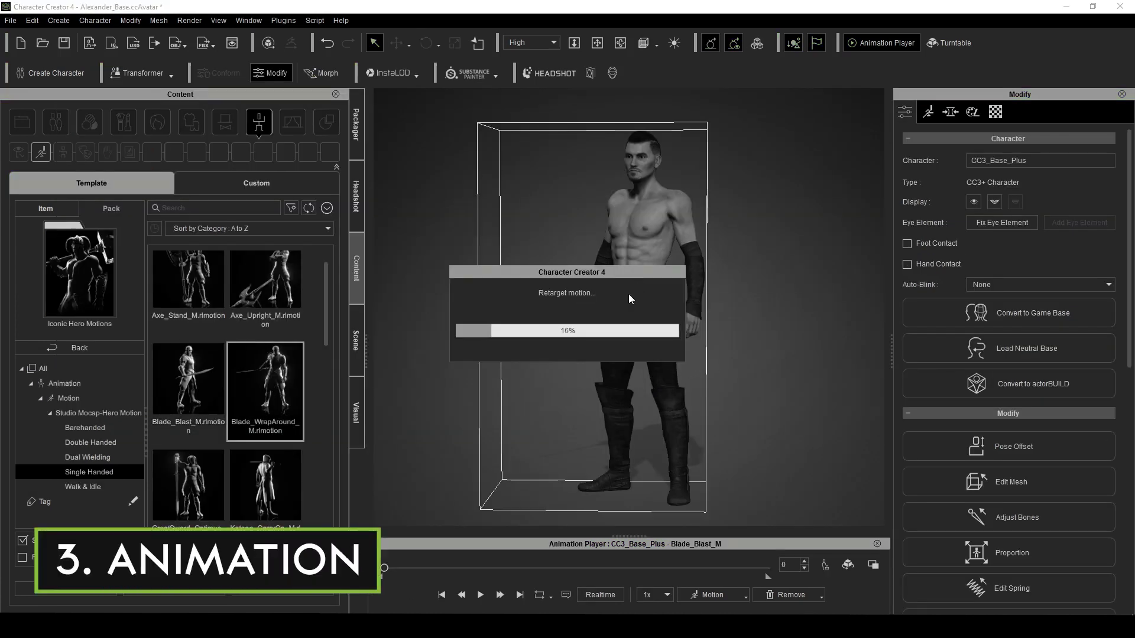
Play the Blade_WrapAround_M sword motion in the viewport.
{"action": "left_click", "coordinate": [481, 595]}
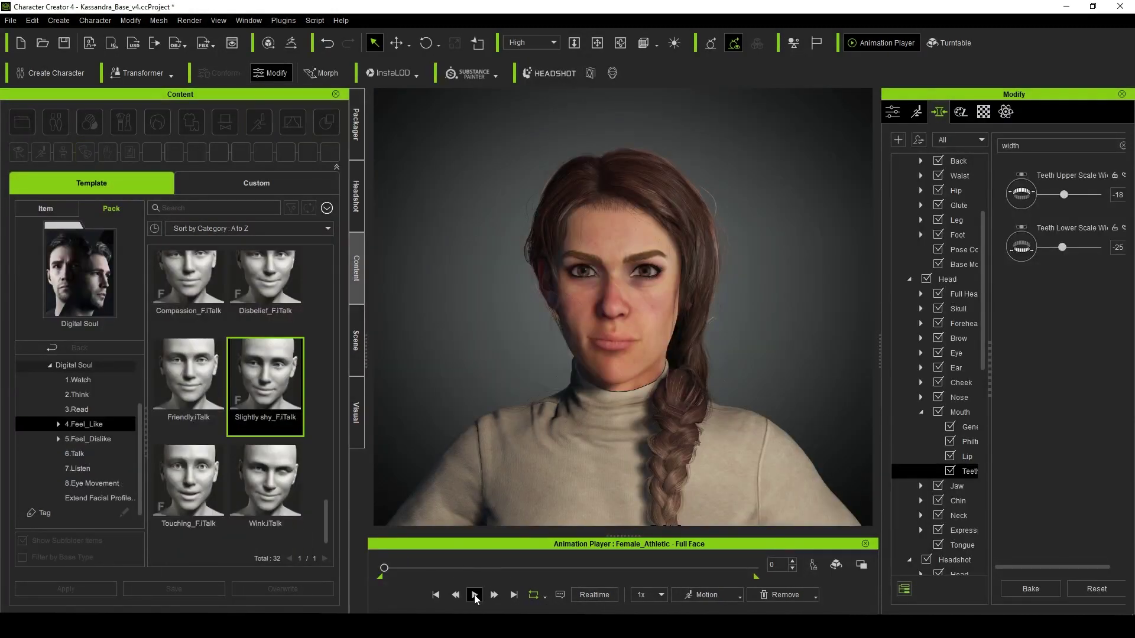
{"action": "left_click", "coordinate": [475, 595]}
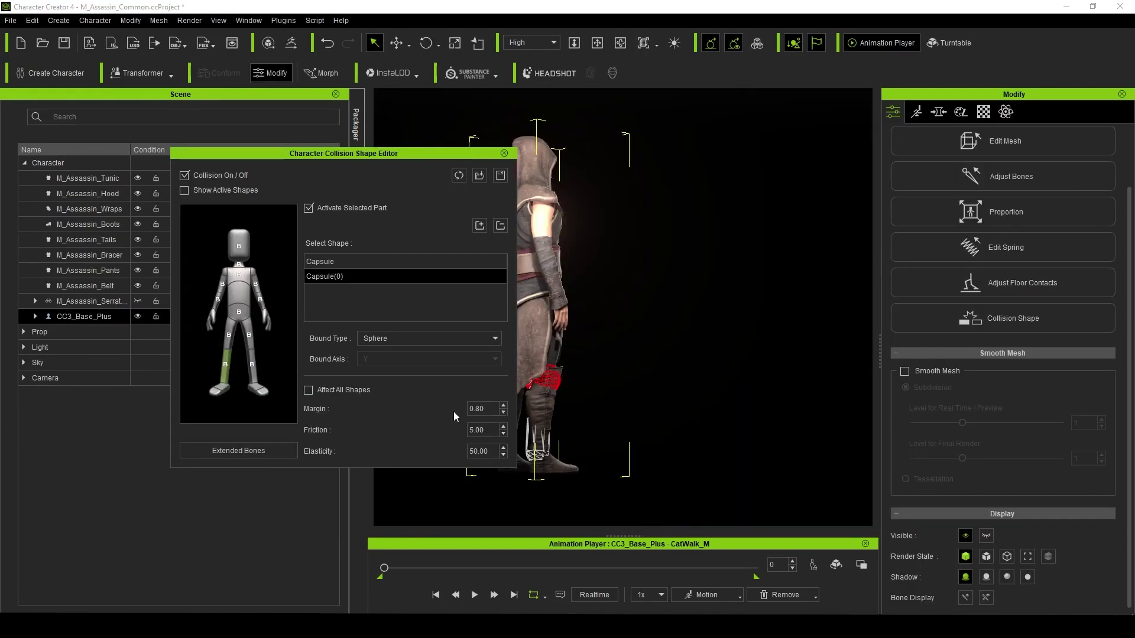
Delete the lower leg's extra Capsule(0) collision shape and enlarge the remaining capsule.
{"action": "left_click", "coordinate": [499, 226]}
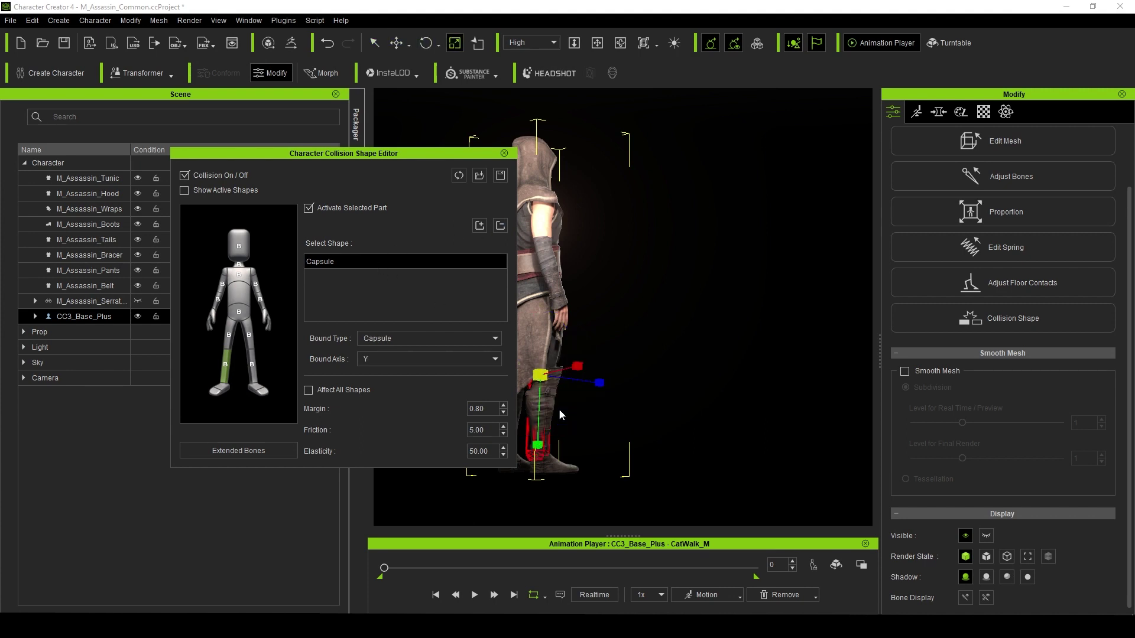
{"action": "left_click_drag", "start_coordinate": [602, 381], "coordinate": [629, 384]}
{"action": "right_click_drag", "start_coordinate": [628, 388], "coordinate": [667, 372]}
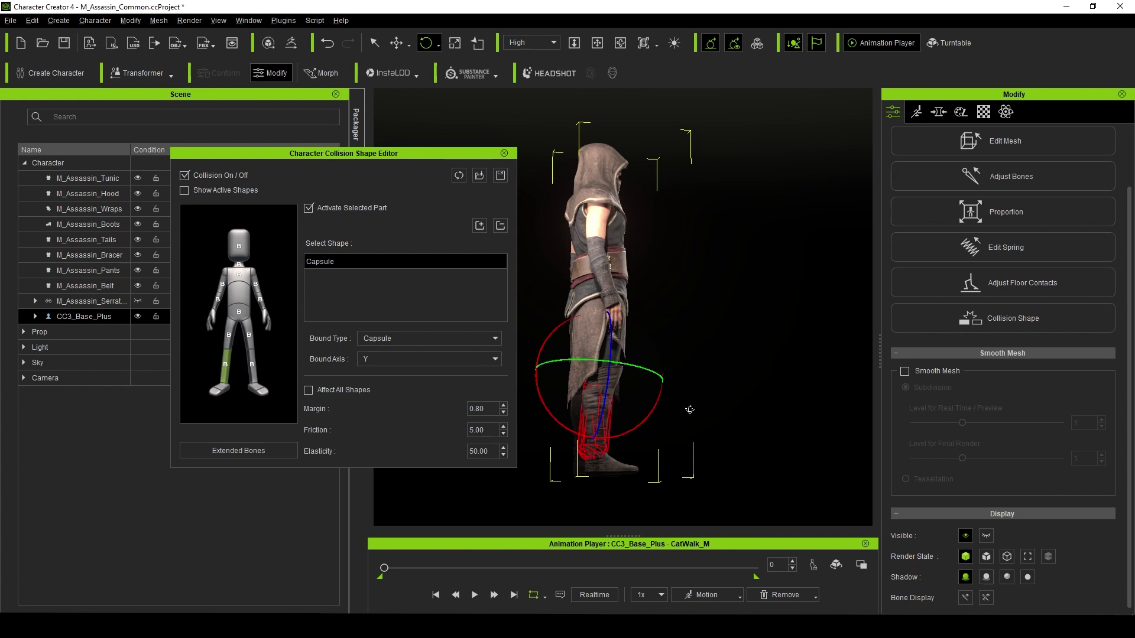
{"action": "right_click_drag", "start_coordinate": [690, 409], "coordinate": [494, 391]}
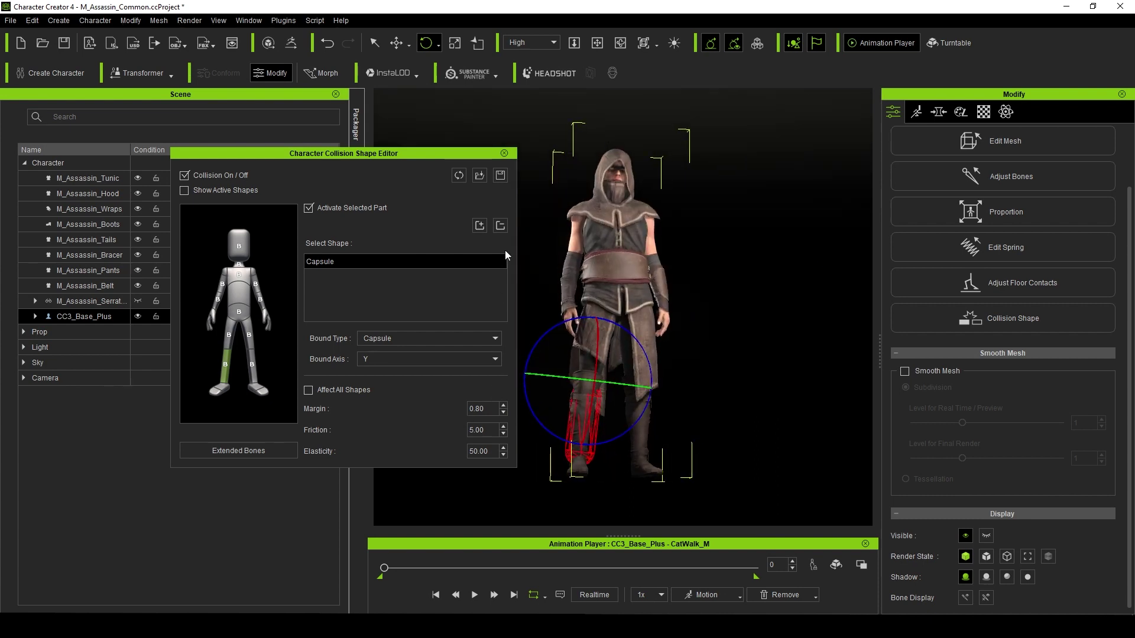
Close the Collision Shape Editor, switch to plain grey shading, and play the walk.
{"action": "left_click", "coordinate": [503, 153]}
{"action": "key", "text": "s"}
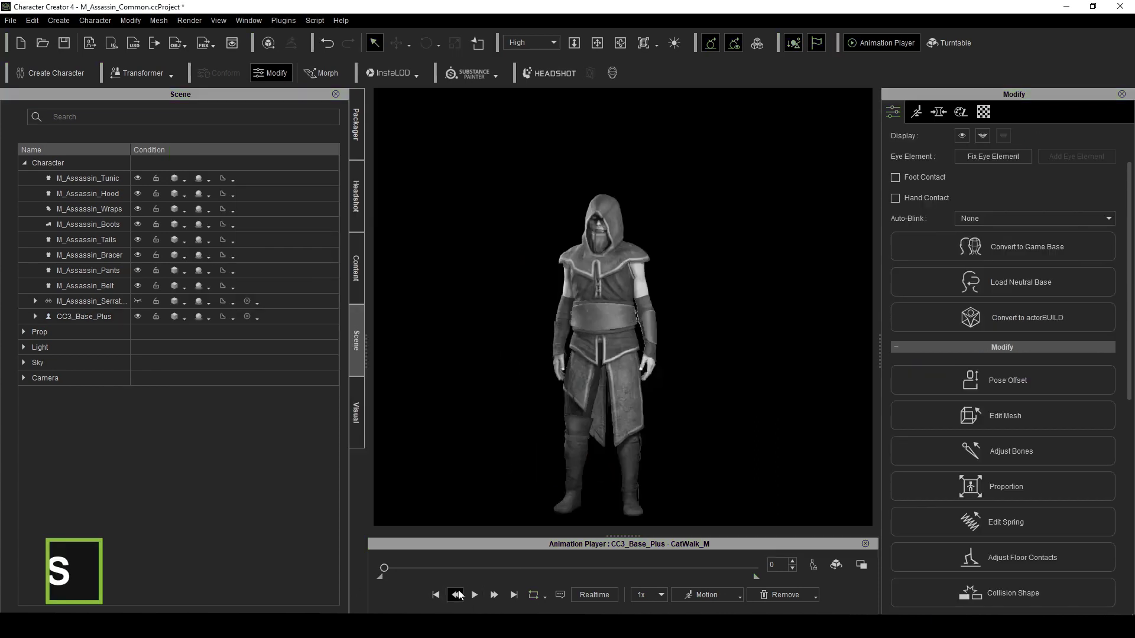
{"action": "left_click", "coordinate": [458, 594]}
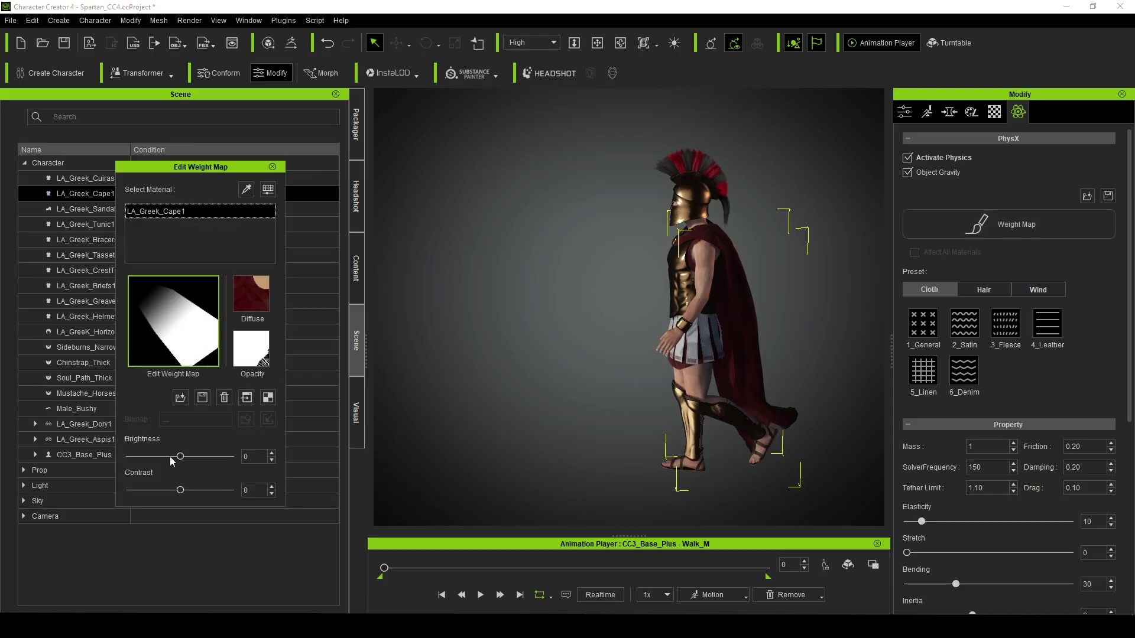
Set the cape weight map brightness to 0, lower its contrast, and play the walk.
{"action": "left_click_drag", "start_coordinate": [178, 455], "coordinate": [173, 456]}
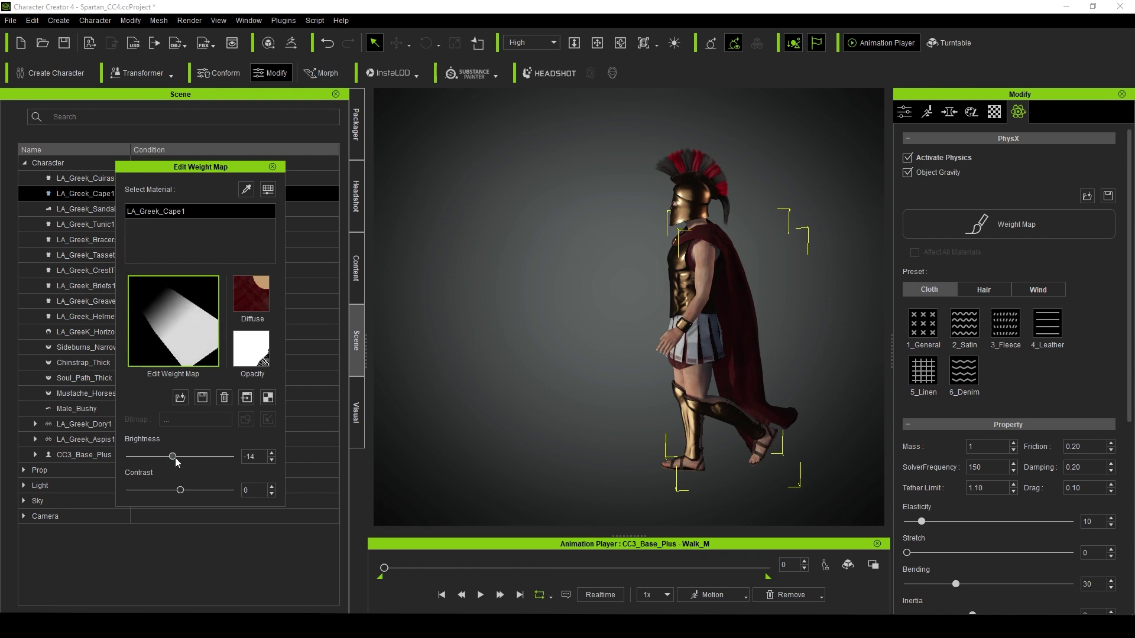
{"action": "left_click_drag", "start_coordinate": [174, 456], "coordinate": [180, 458]}
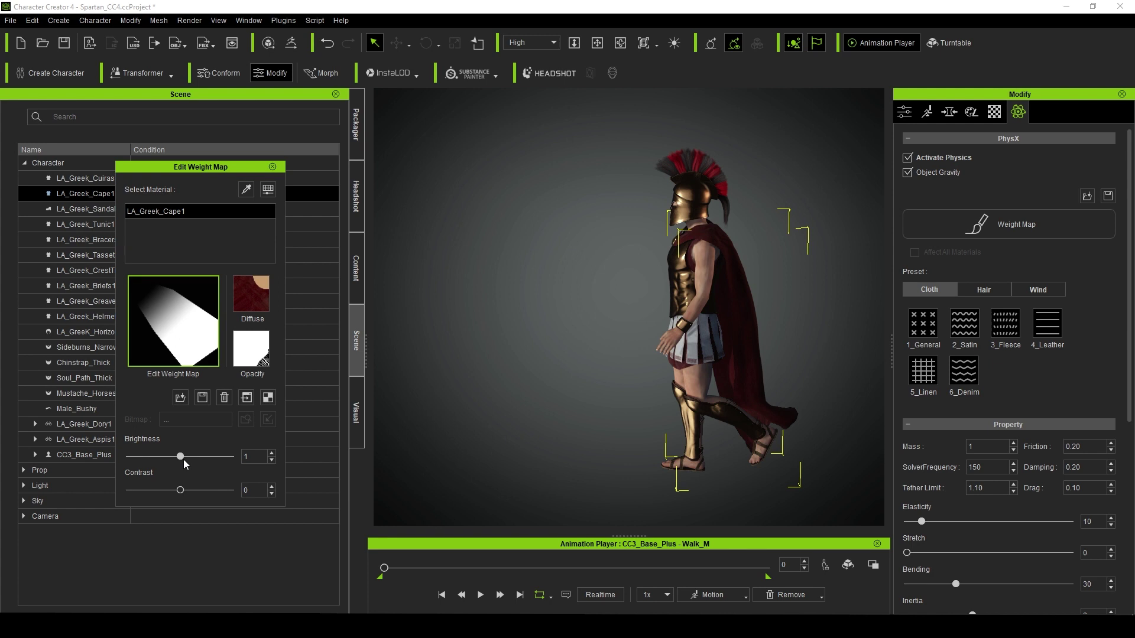
{"action": "key", "text": "Tab"}
{"action": "type", "text": "0"}
{"action": "key", "text": "Tab"}
{"action": "left_click_drag", "start_coordinate": [180, 489], "coordinate": [175, 494]}
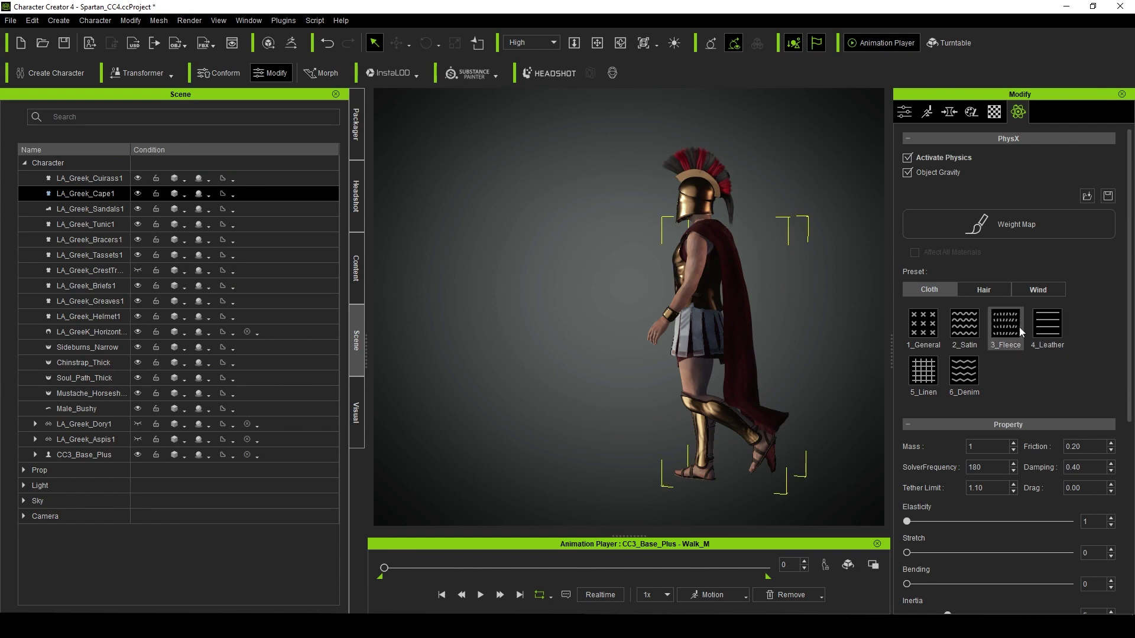
{"action": "left_click", "coordinate": [480, 595]}
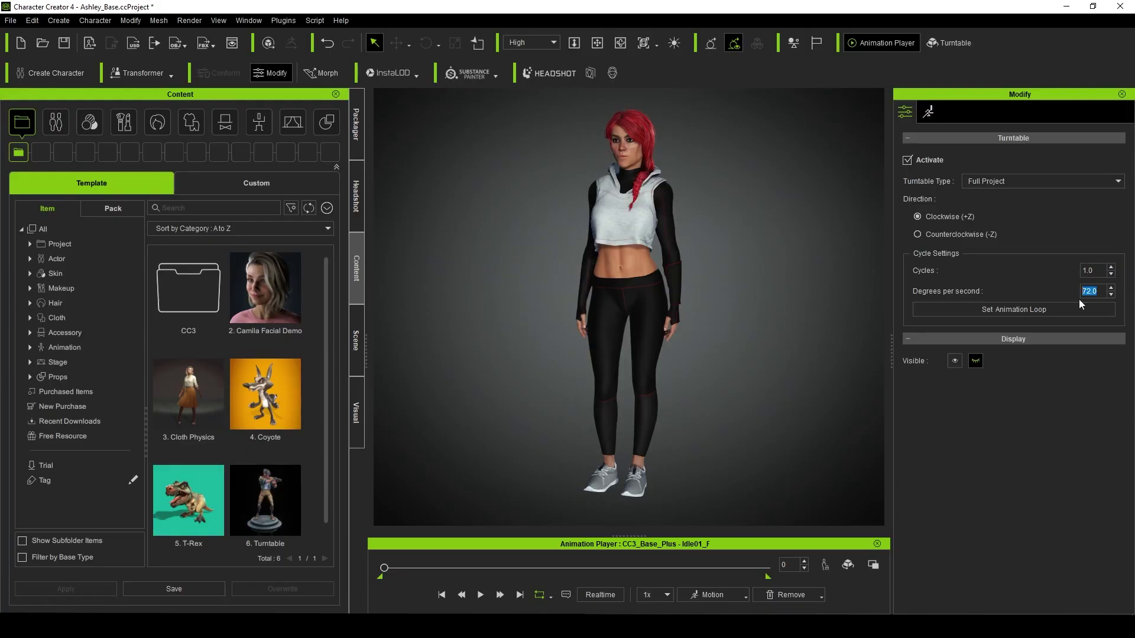
Set a single turntable animation loop at 10 degrees per second.
{"action": "left_click", "coordinate": [1063, 313]}
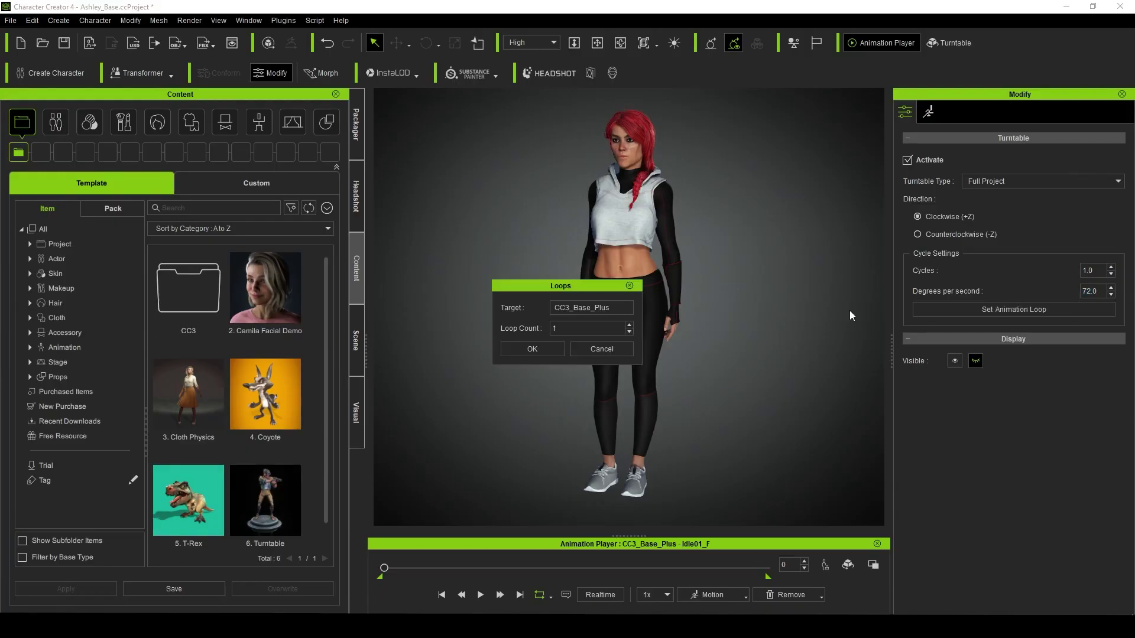
{"action": "left_click", "coordinate": [535, 350]}
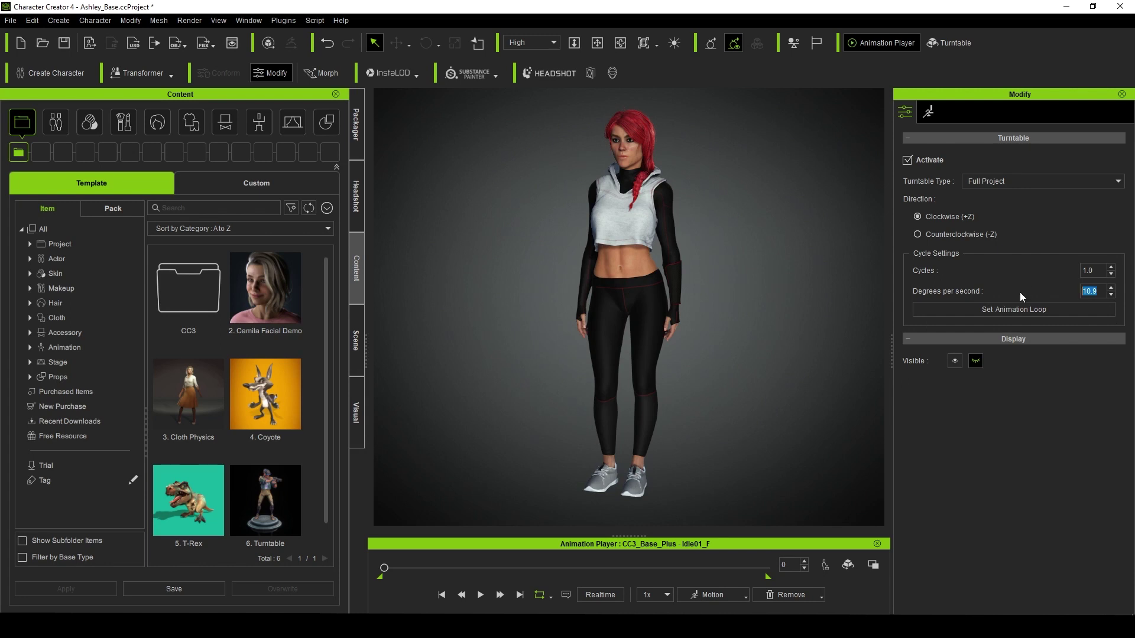
{"action": "type", "text": "10"}
Apply the Neon_Dark Light Room preset and play the turntable.
{"action": "left_click", "coordinate": [292, 122]}
{"action": "scroll", "coordinate": [328, 355], "scroll_direction": "down", "scroll_amount": 3}
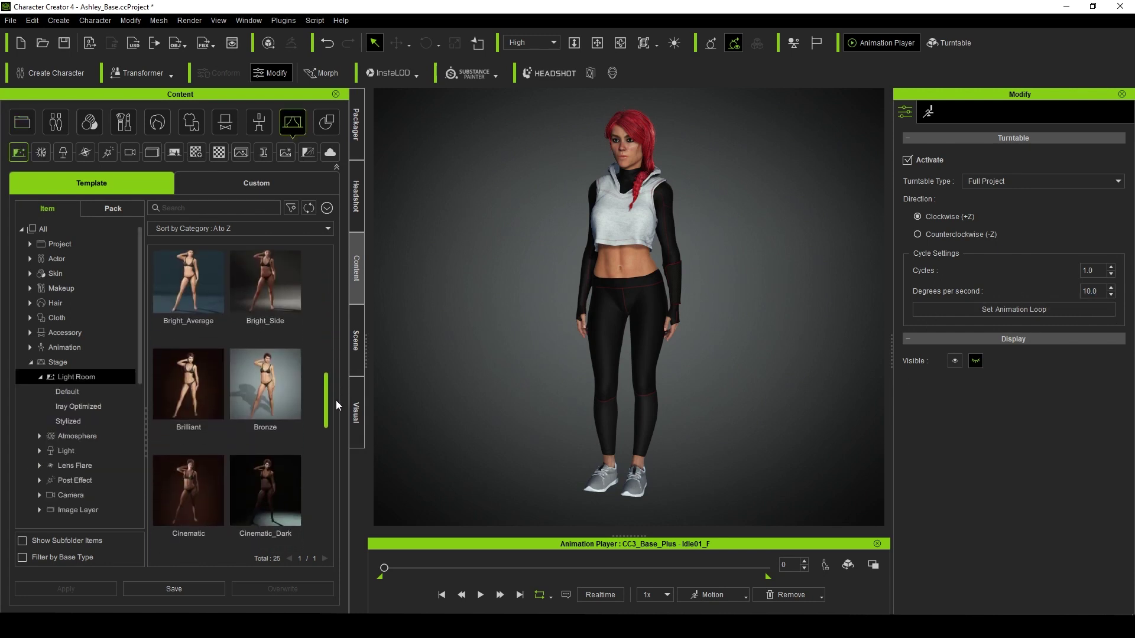
{"action": "left_click_drag", "start_coordinate": [336, 399], "coordinate": [325, 520]}
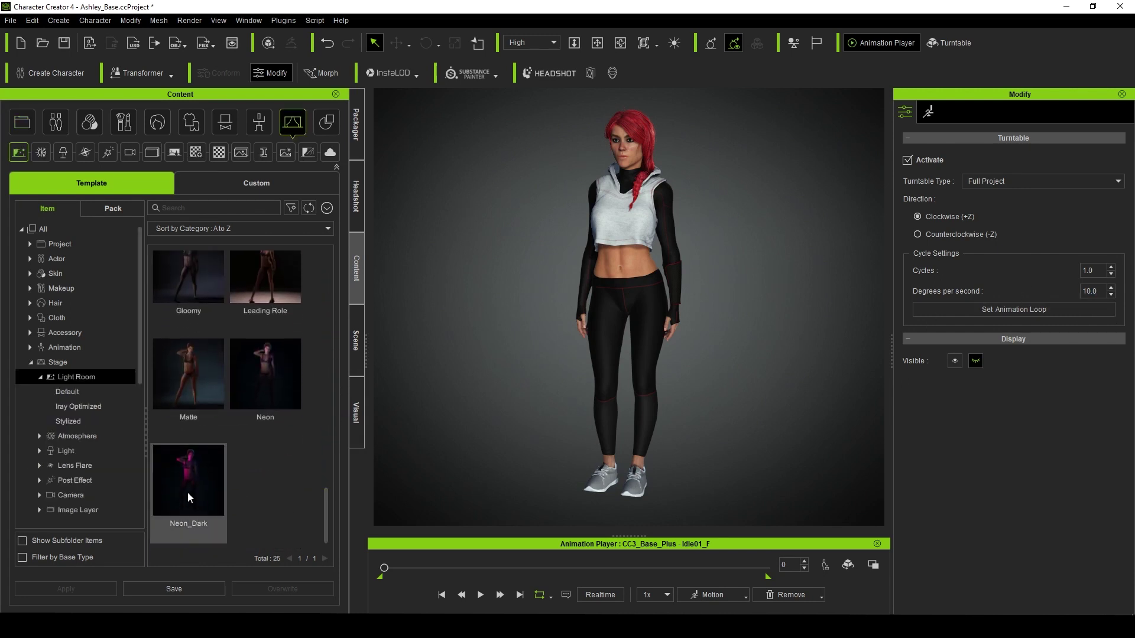
{"action": "double_click", "coordinate": [188, 496]}
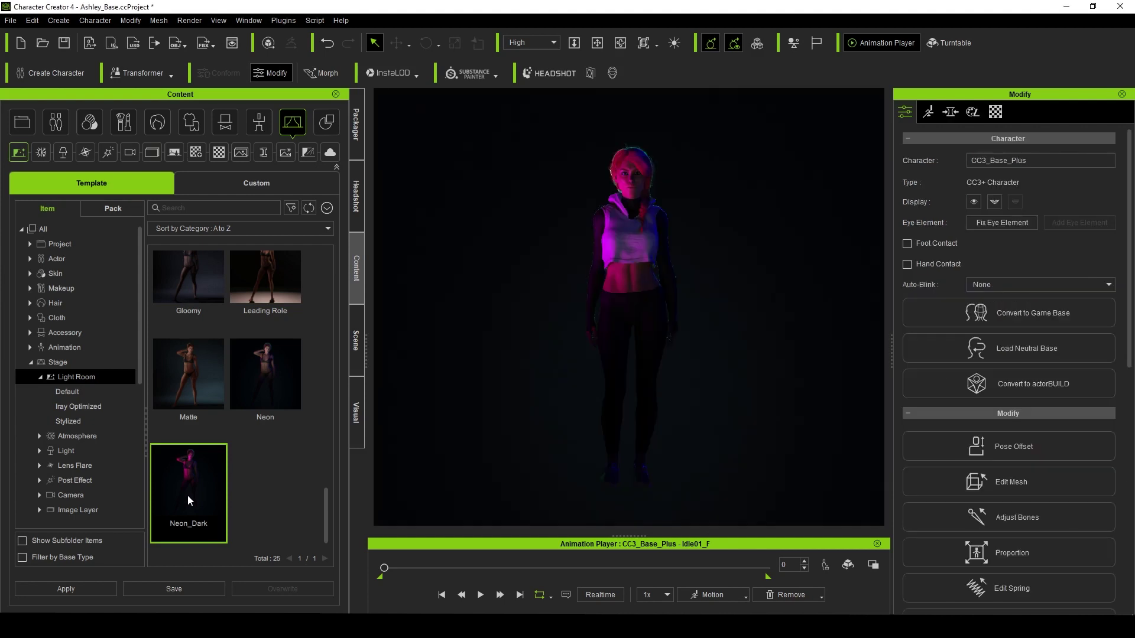
{"action": "left_click", "coordinate": [481, 595]}
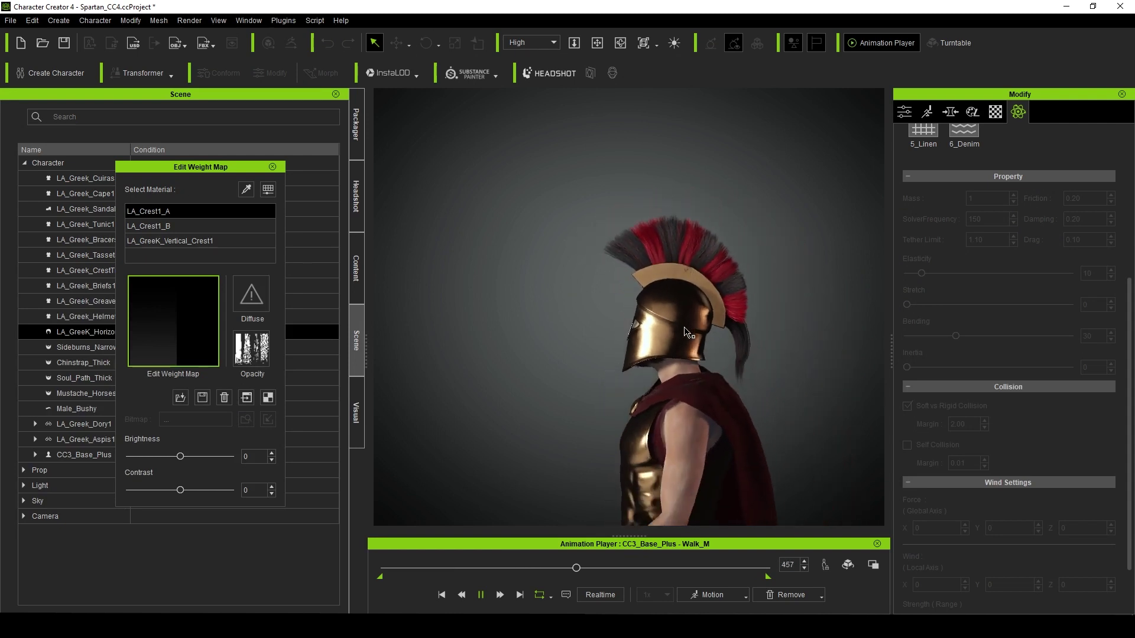
Stop the walk playback and save the Spartan project.
{"action": "key", "text": "space"}
{"action": "key", "text": "ctrl+s"}
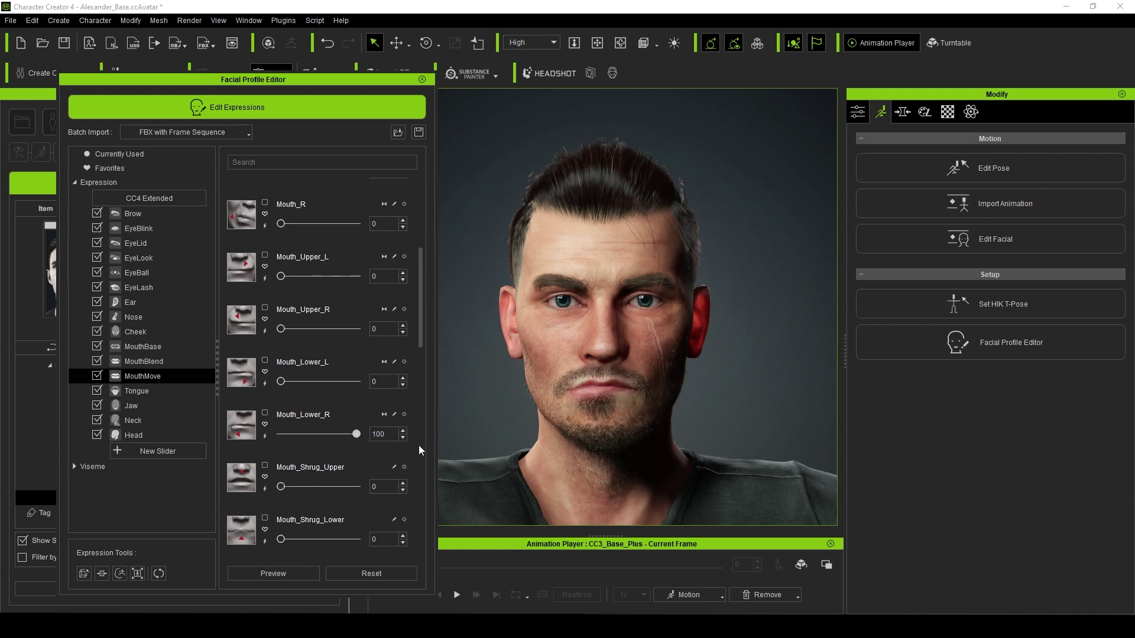
{"action": "scroll", "coordinate": [331, 499], "scroll_direction": "down", "scroll_amount": 1}
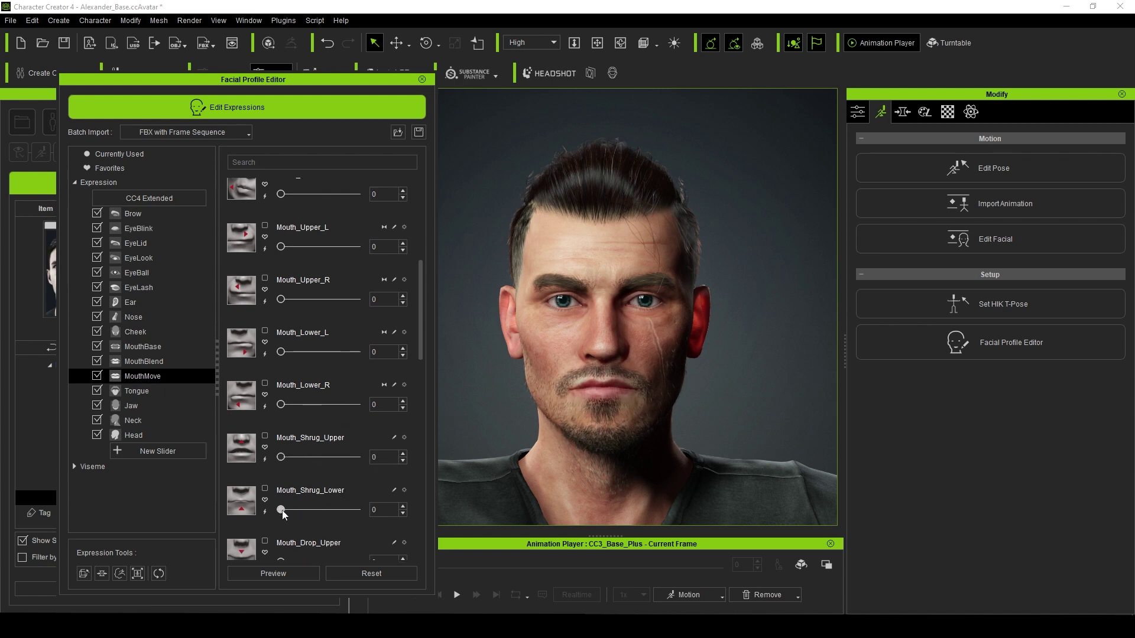